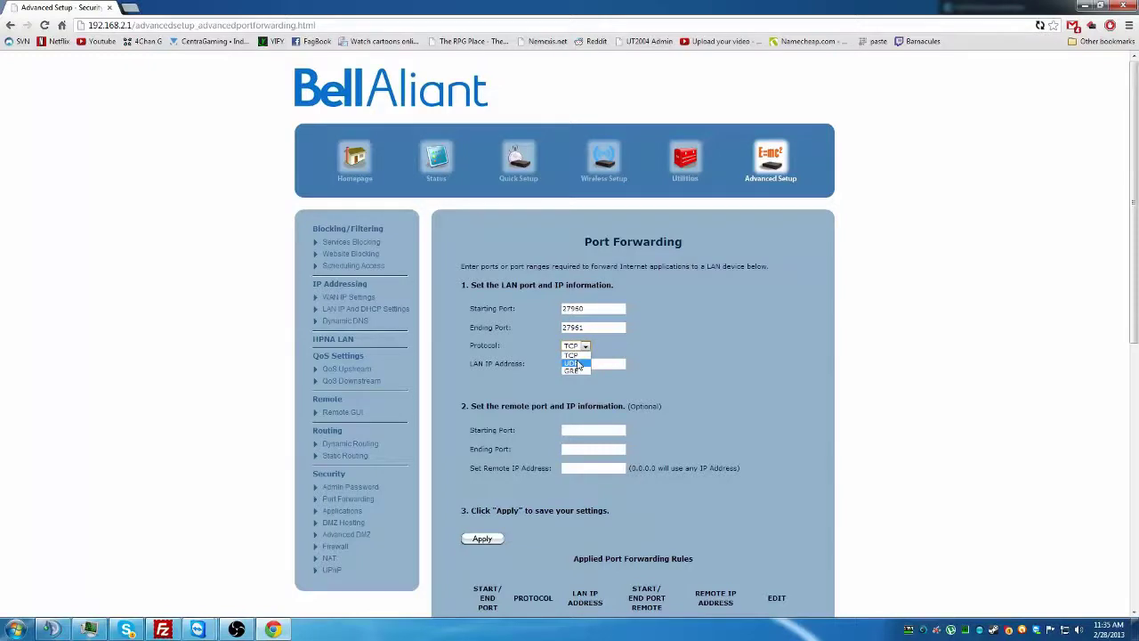
Set the forwarding rule's protocol to UDP and its LAN IP address to 192.168.2.10
left_click(578, 364)
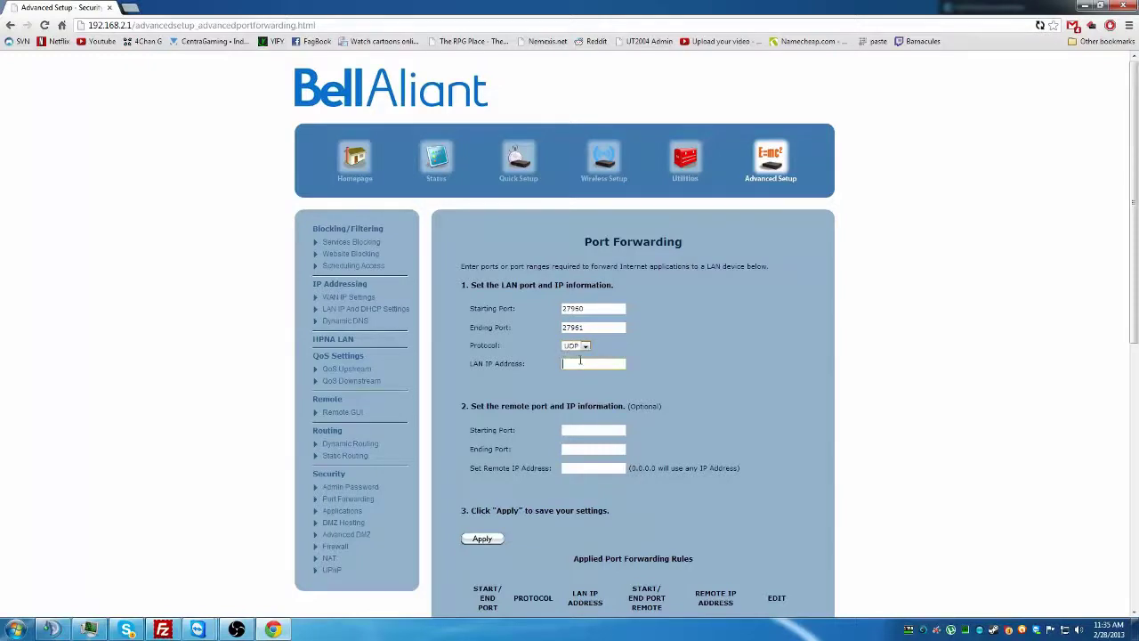
left_click(579, 361)
type("192.168.2.10")
Look up this computer's IPv4 address in the Local Area Connection details, closing the network windows when done
right_click(1065, 630)
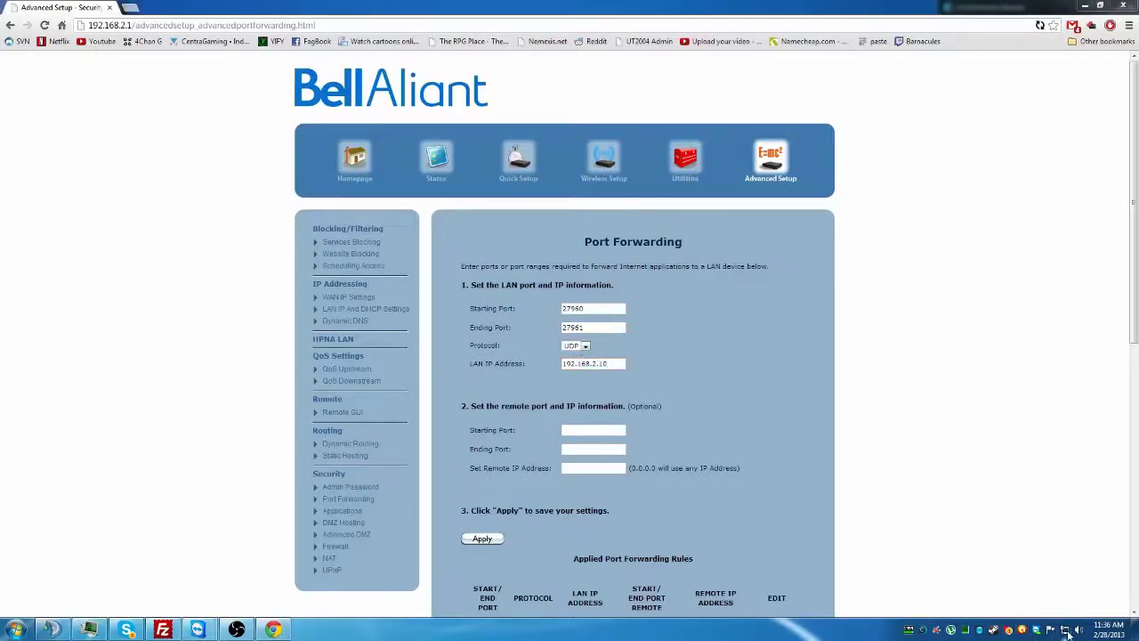
left_click(1063, 622)
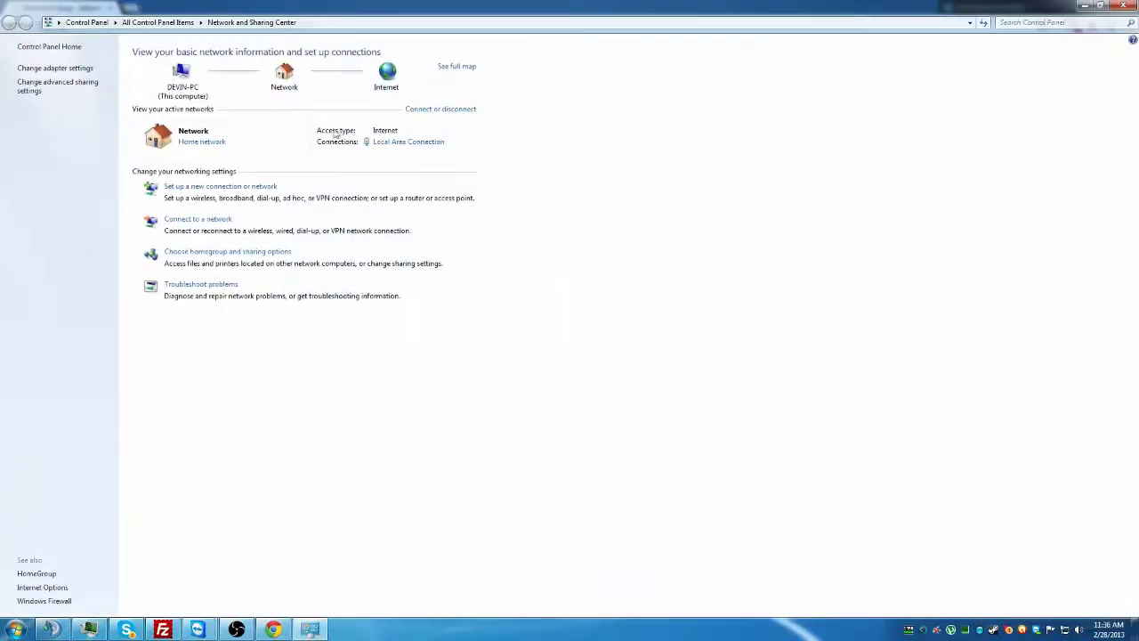
left_click(409, 145)
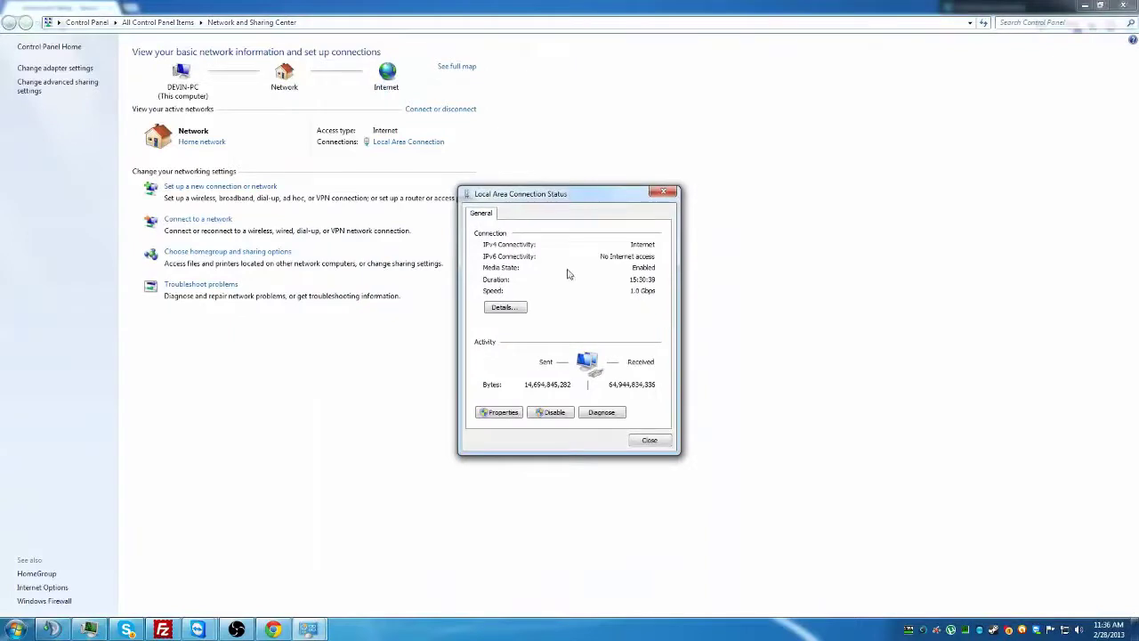
left_click(505, 307)
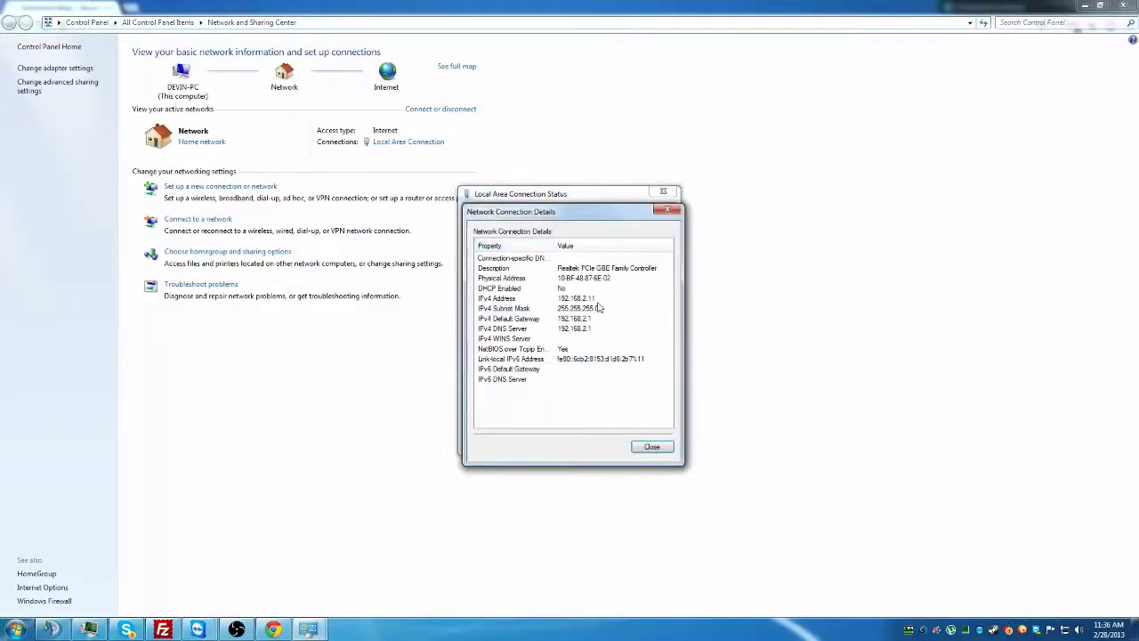
left_click(598, 301)
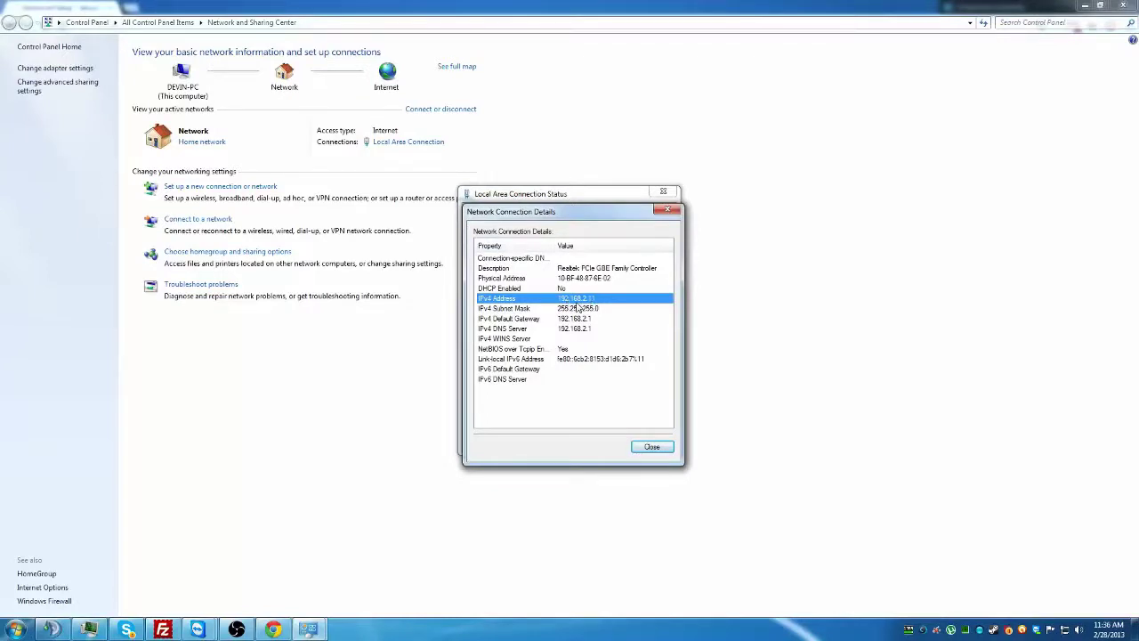
left_click(651, 446)
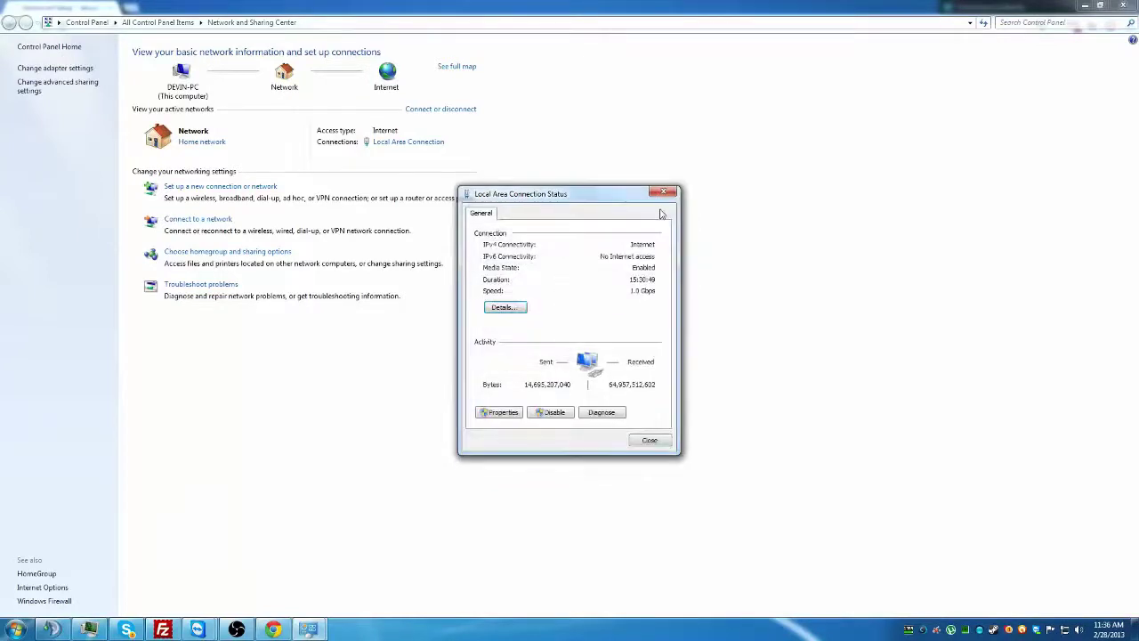
left_click(669, 196)
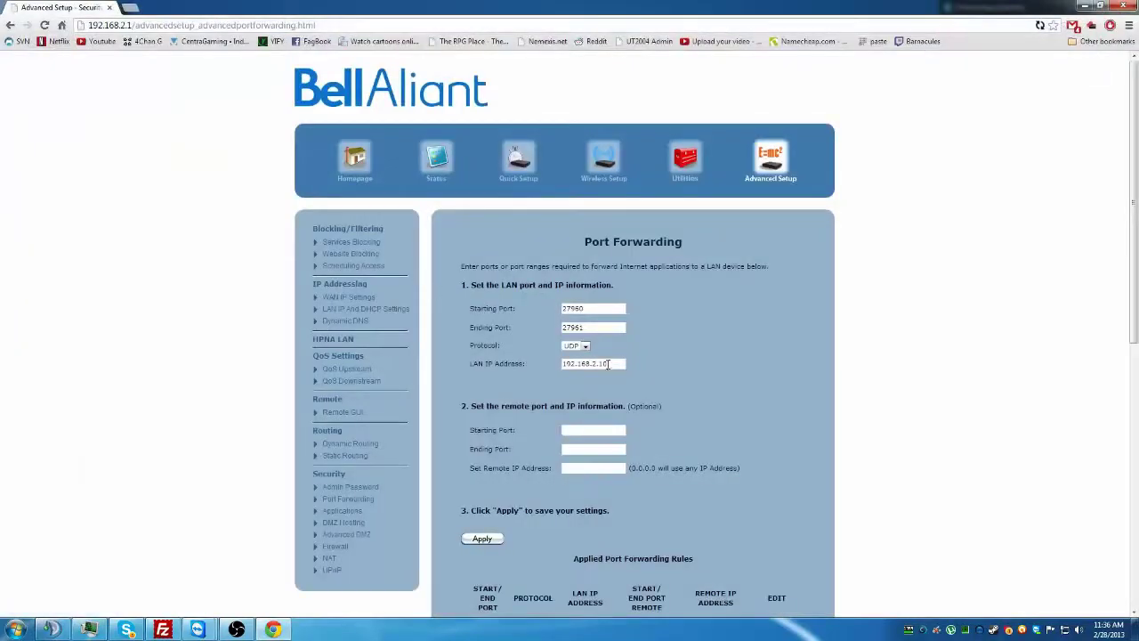
Review the LAN section and the optional remote port section of the port forwarding form
double_click(614, 363)
left_click(498, 498)
left_click_drag(487, 406, 620, 405)
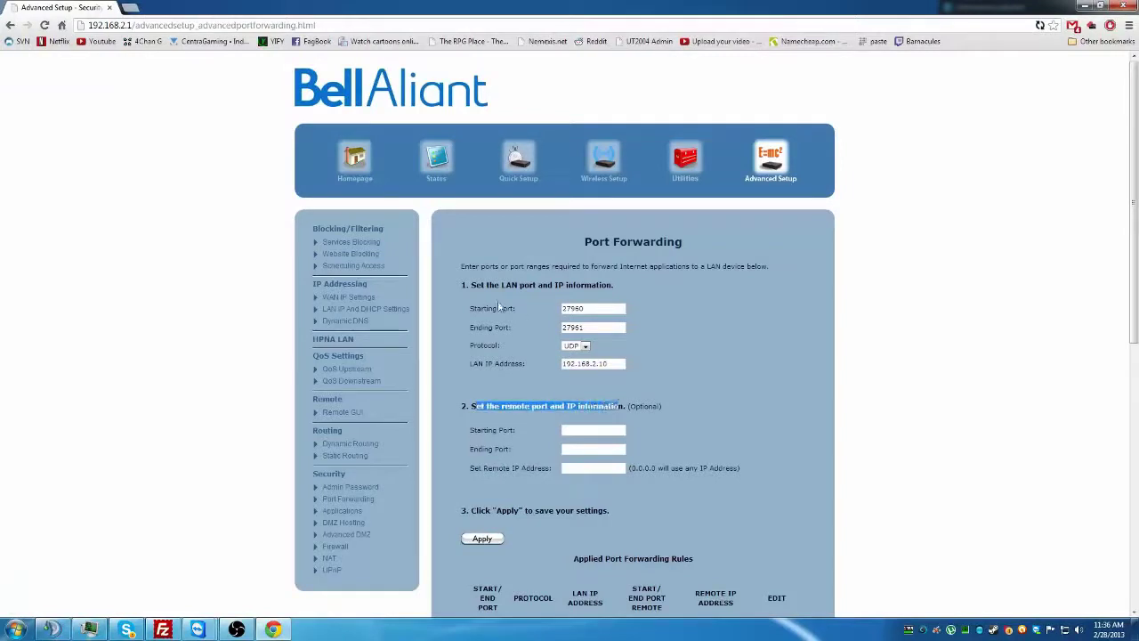
left_click_drag(481, 284, 596, 293)
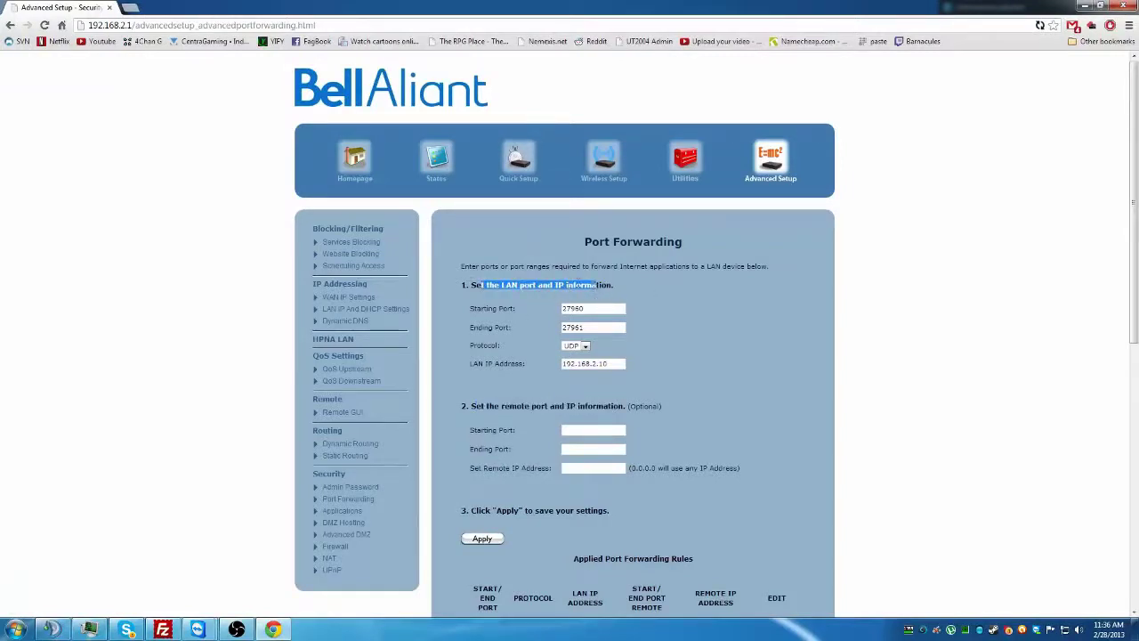
left_click(594, 293)
triple_click(525, 449)
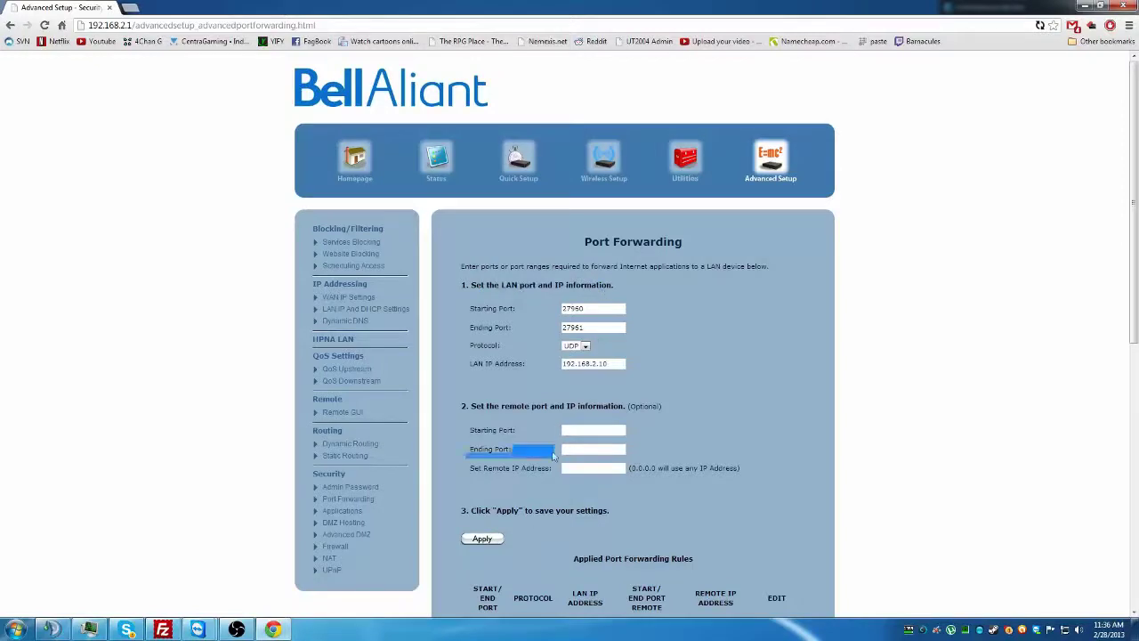
left_click(516, 545)
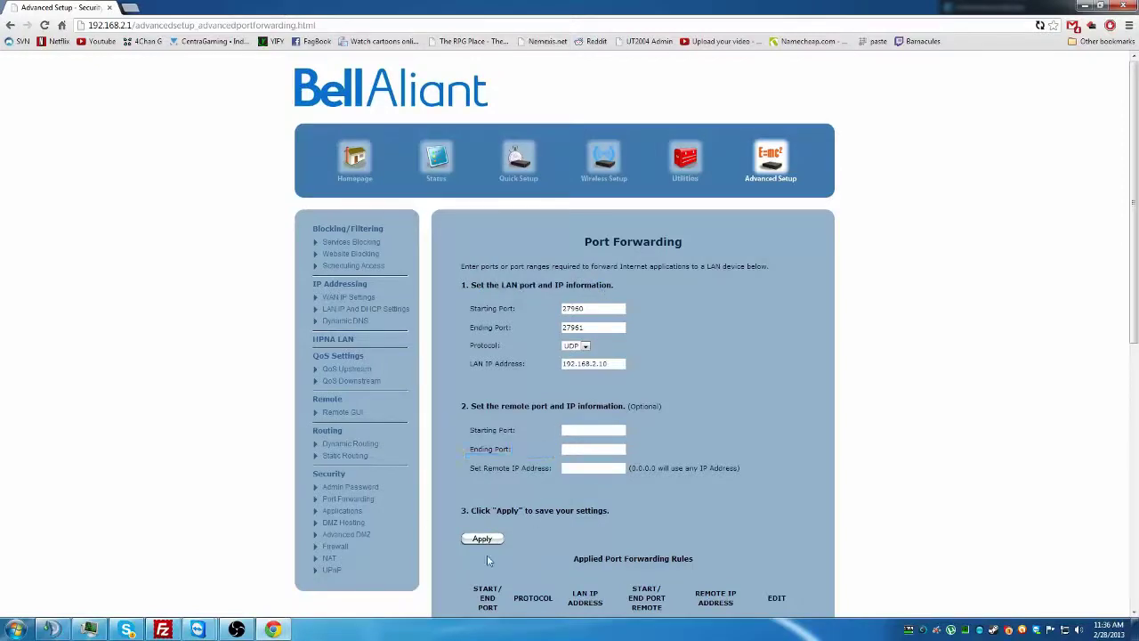
Check the applied UDP forwarding rule for ports 27960 to 27961 in the rules table
scroll(500, 485, "down", 6)
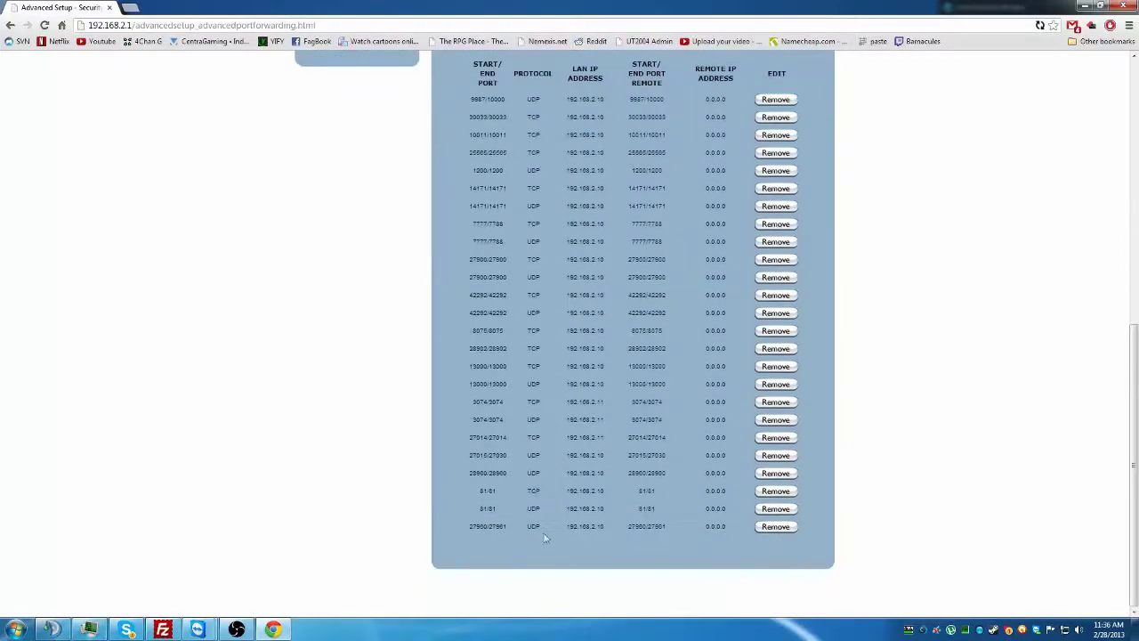
left_click_drag(472, 526, 730, 527)
left_click(730, 527)
scroll(679, 509, "up", 4)
scroll(679, 509, "up", 2)
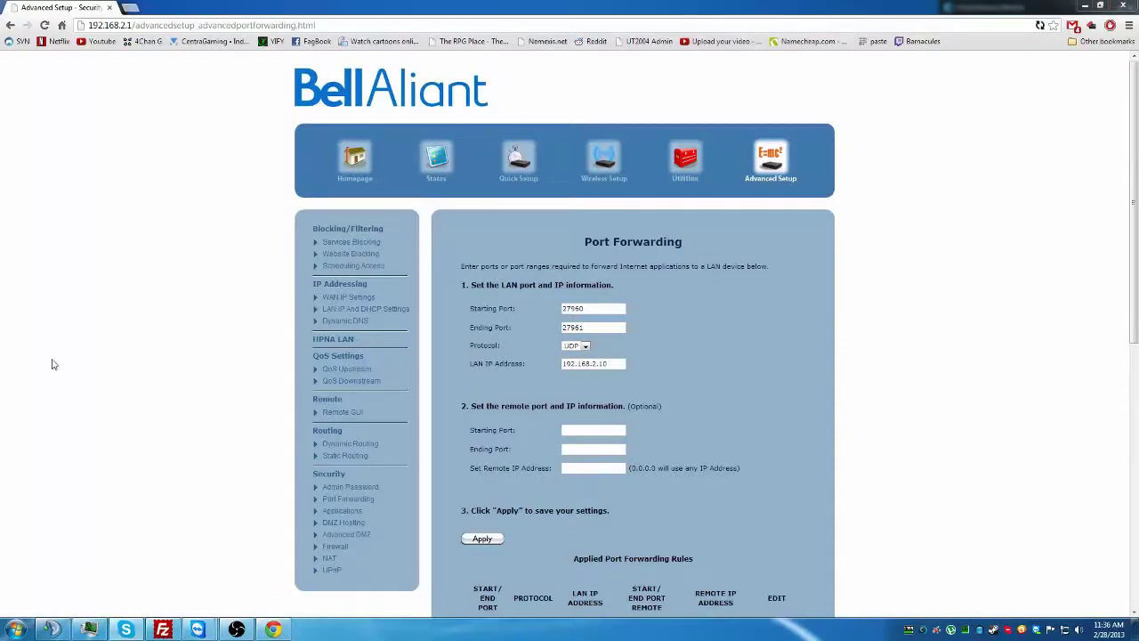
Close the browser and display the TeamViewer session of the remote server in full screen
left_click(1127, 6)
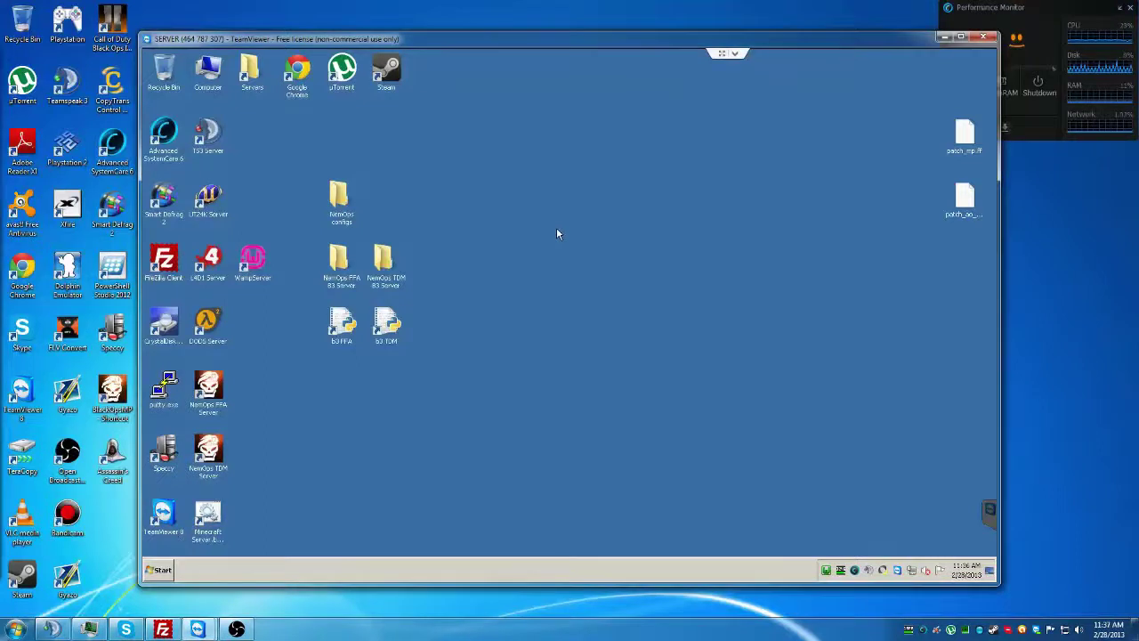
right_click(556, 233)
left_click(508, 164)
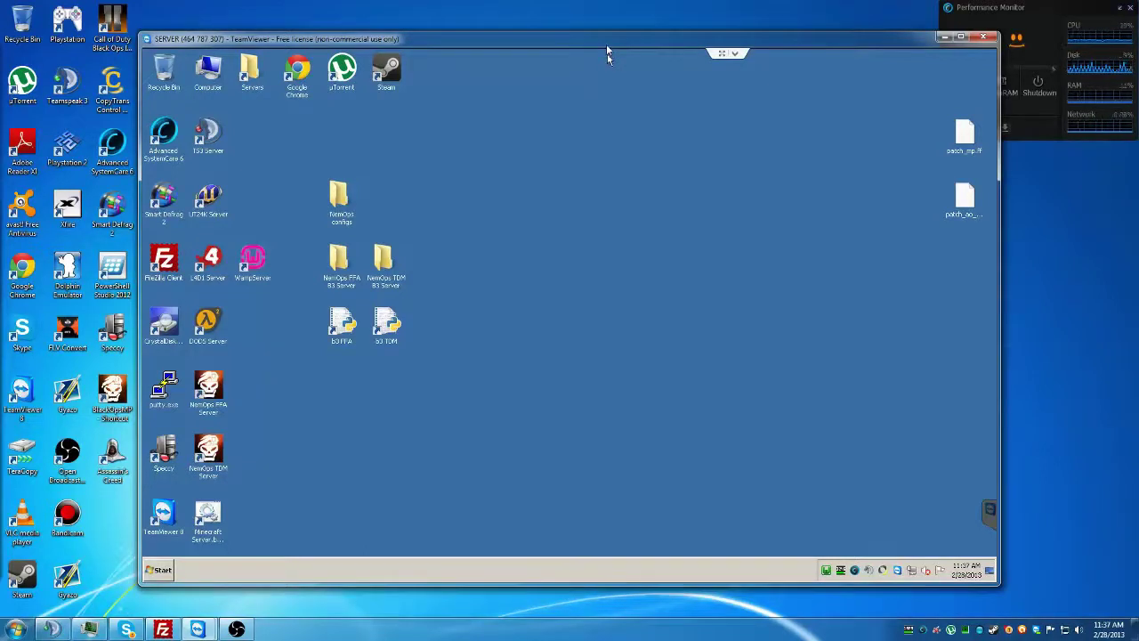
left_click(713, 61)
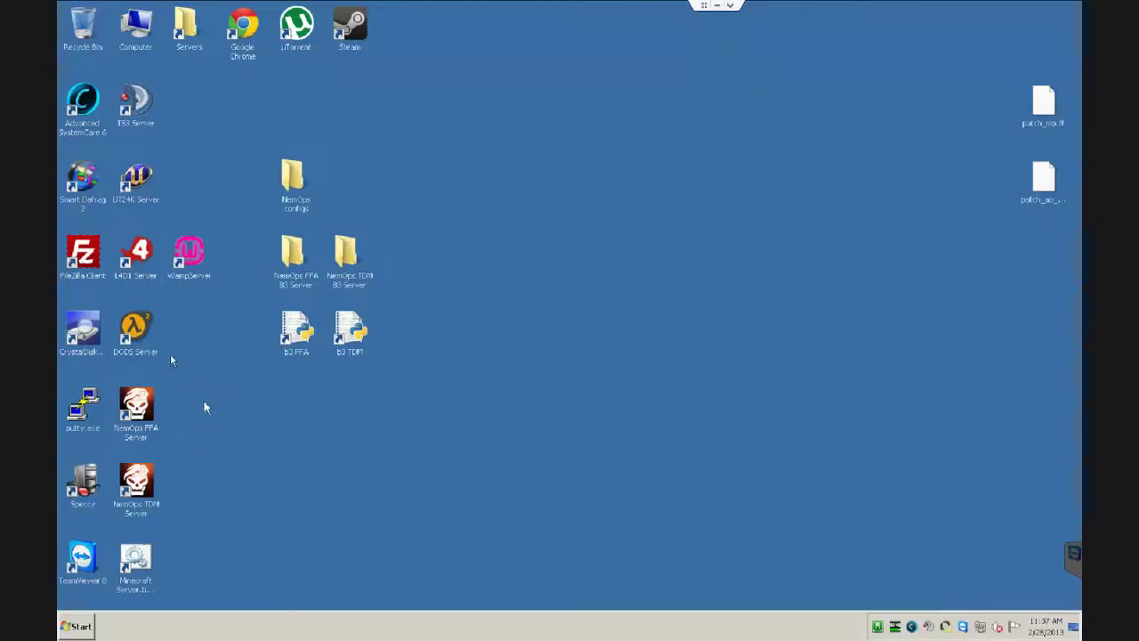
left_click(145, 340)
left_click(266, 390)
Examine the remote server's Windows edition and hardware in its system properties, closing the window when done
left_click(89, 630)
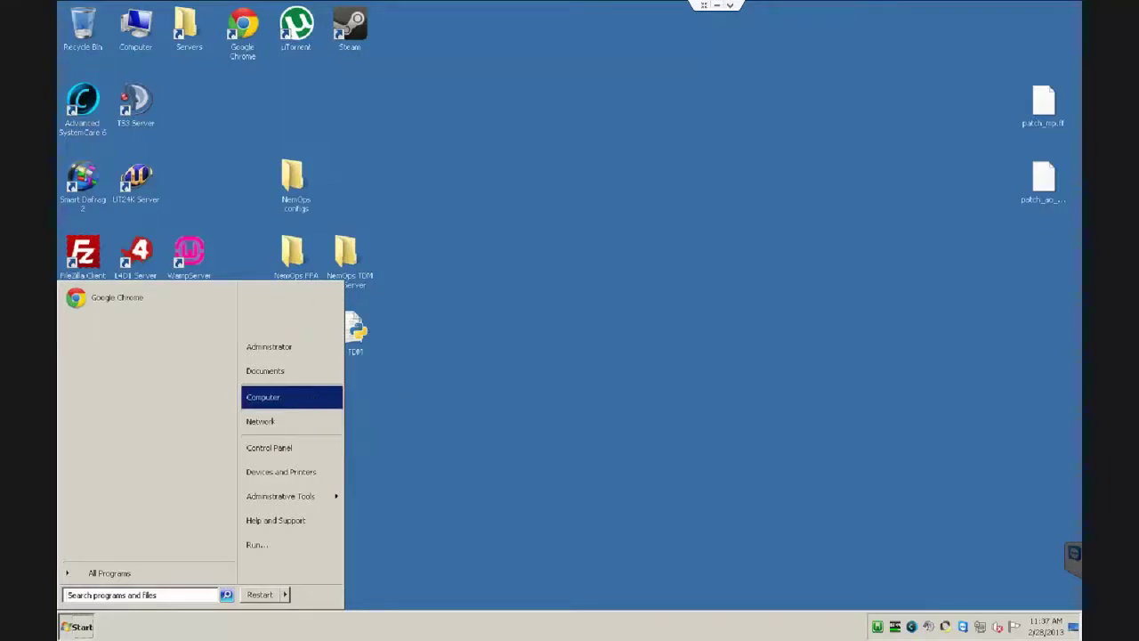
right_click(312, 398)
left_click(356, 497)
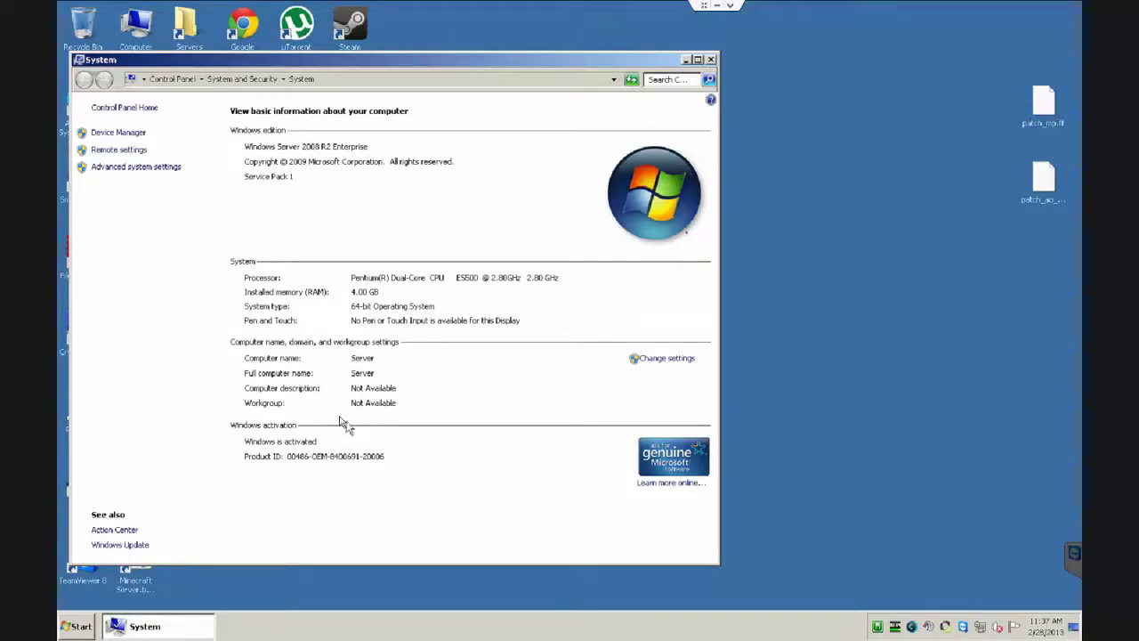
left_click(710, 60)
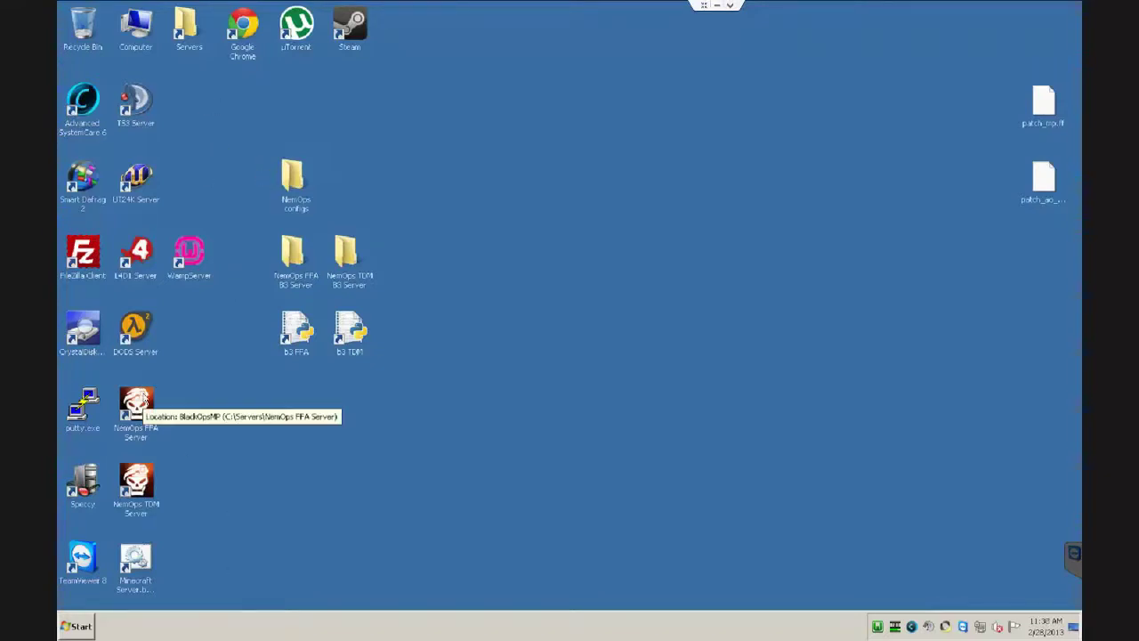
Leave full screen and inspect the target path in the NemOps FFA Server shortcut's properties
right_click(143, 407)
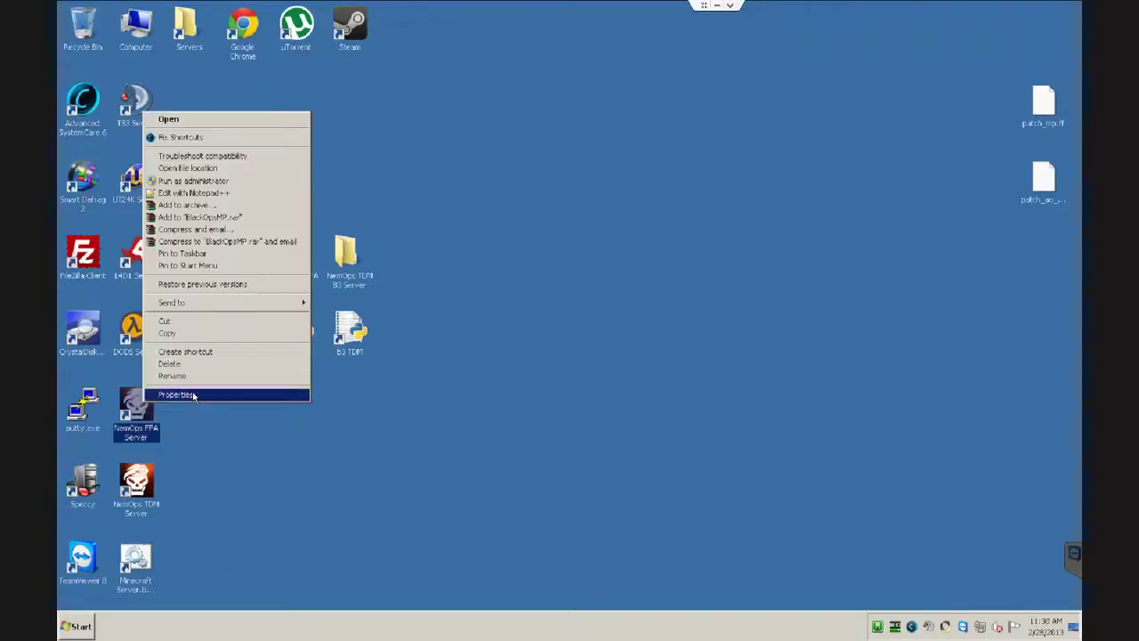
left_click(703, 5)
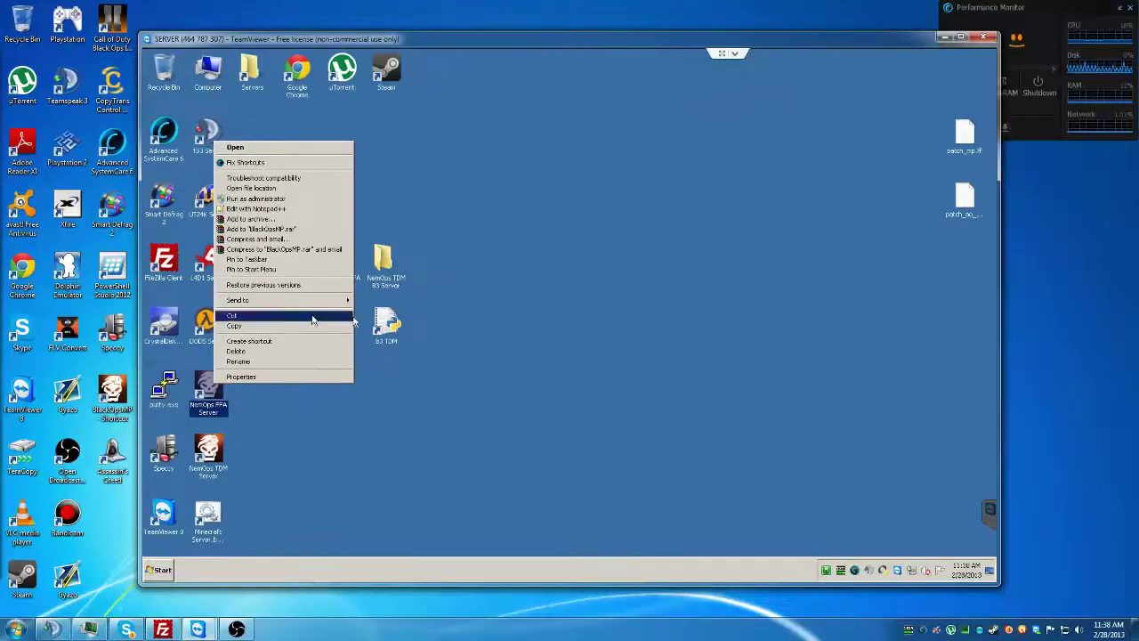
left_click(254, 376)
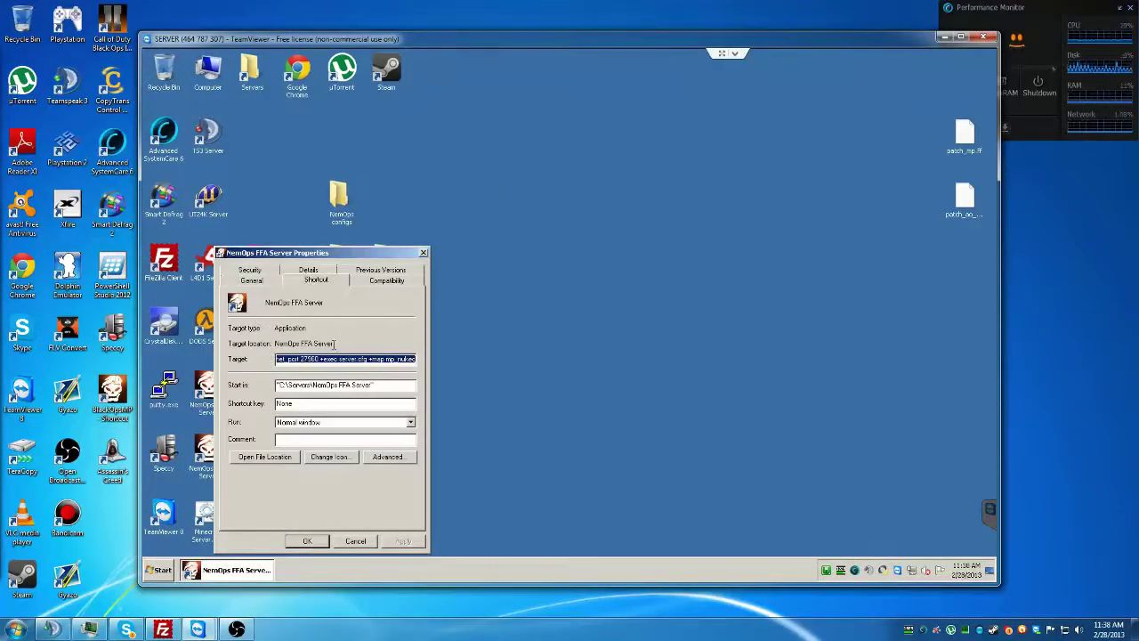
left_click(361, 359)
left_click_drag(362, 359, 258, 357)
left_click(349, 359)
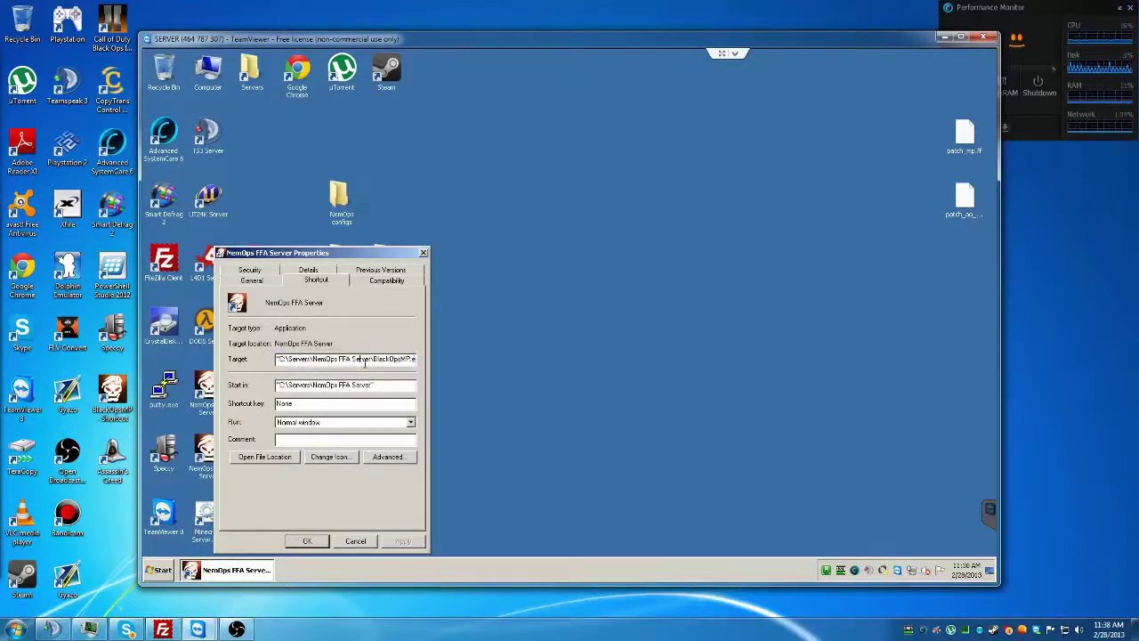
left_click(423, 254)
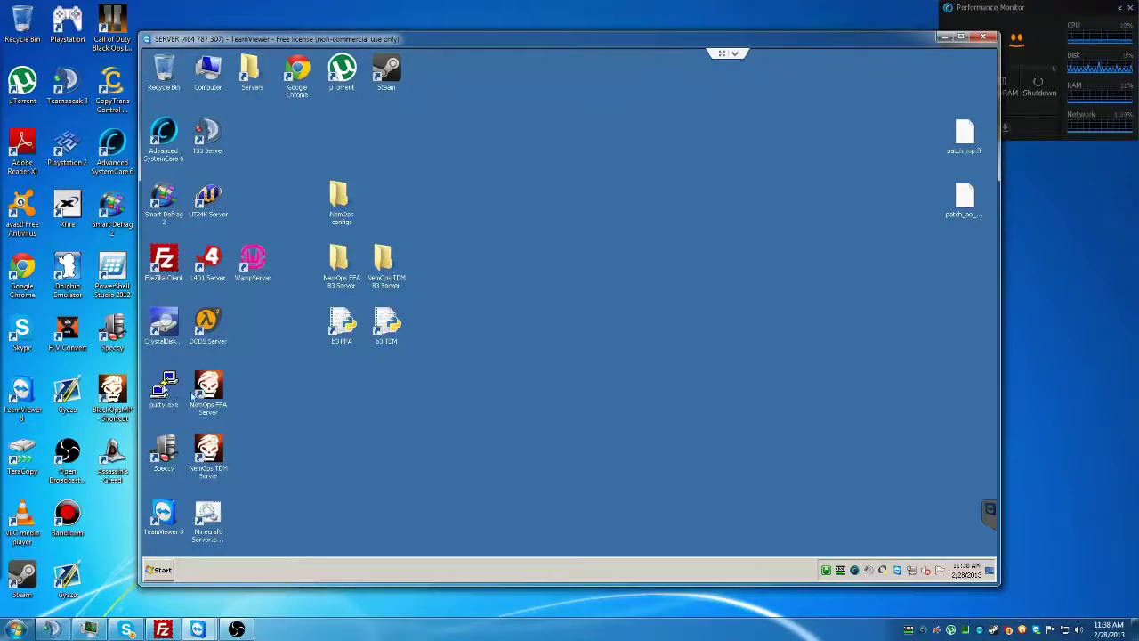
Open the NemOps FFA Server shortcut's file location and go up to the Servers folder on drive C
right_click(227, 401)
left_click(343, 201)
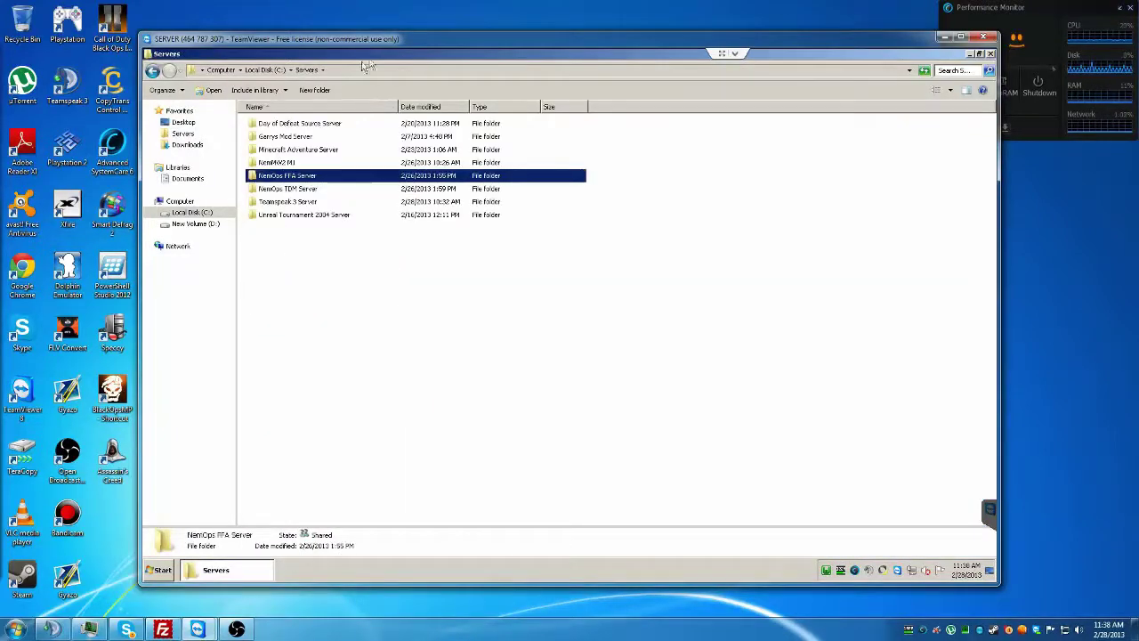
left_click(314, 176)
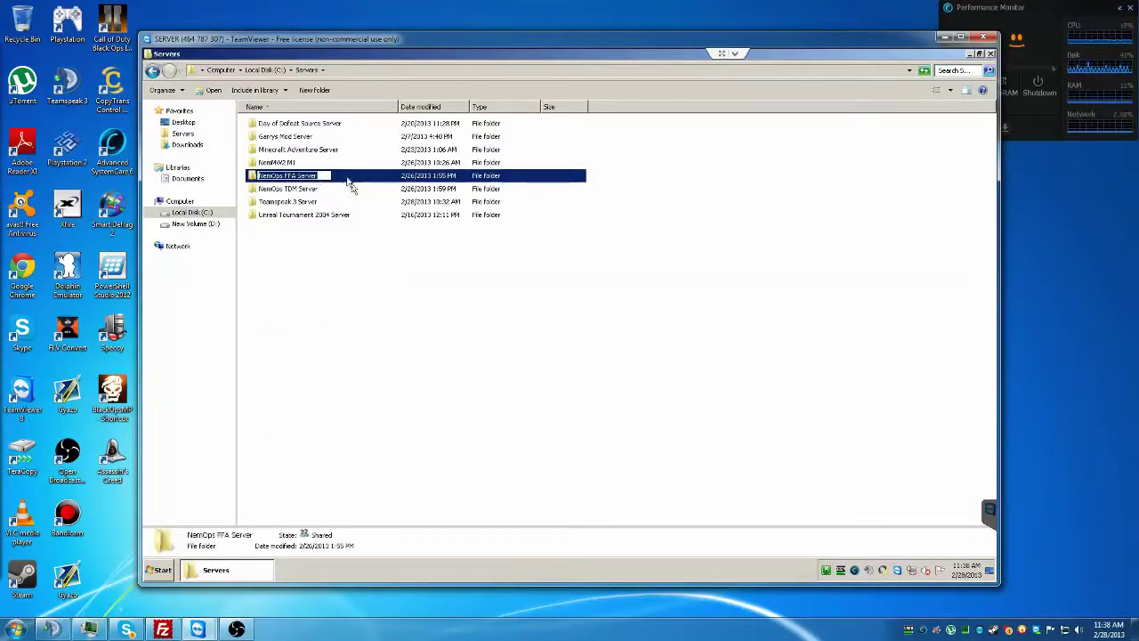
left_click(348, 177)
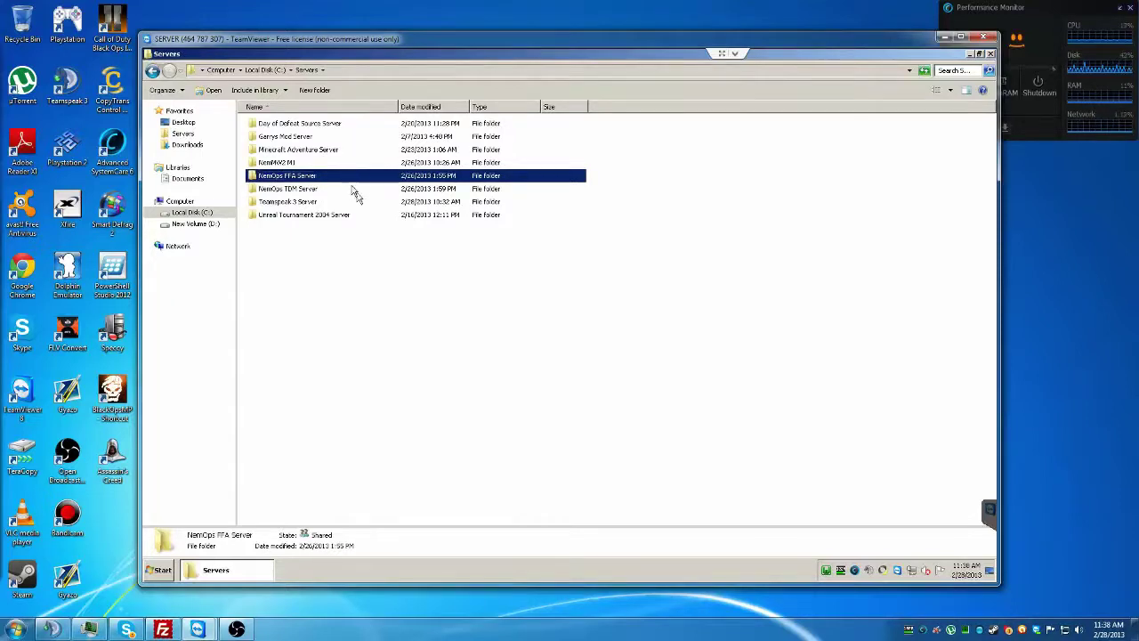
Compare the NemOps FFA Server and NemOps TDM Server folders and their contents
mouse_move(357, 183)
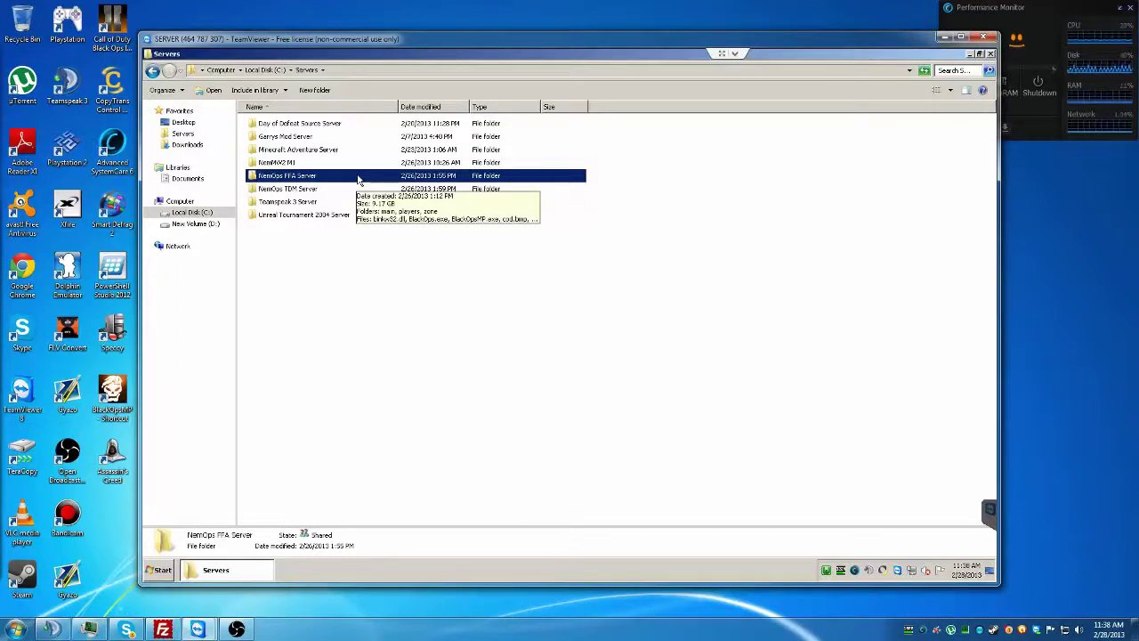
left_click(357, 188)
left_click(352, 177)
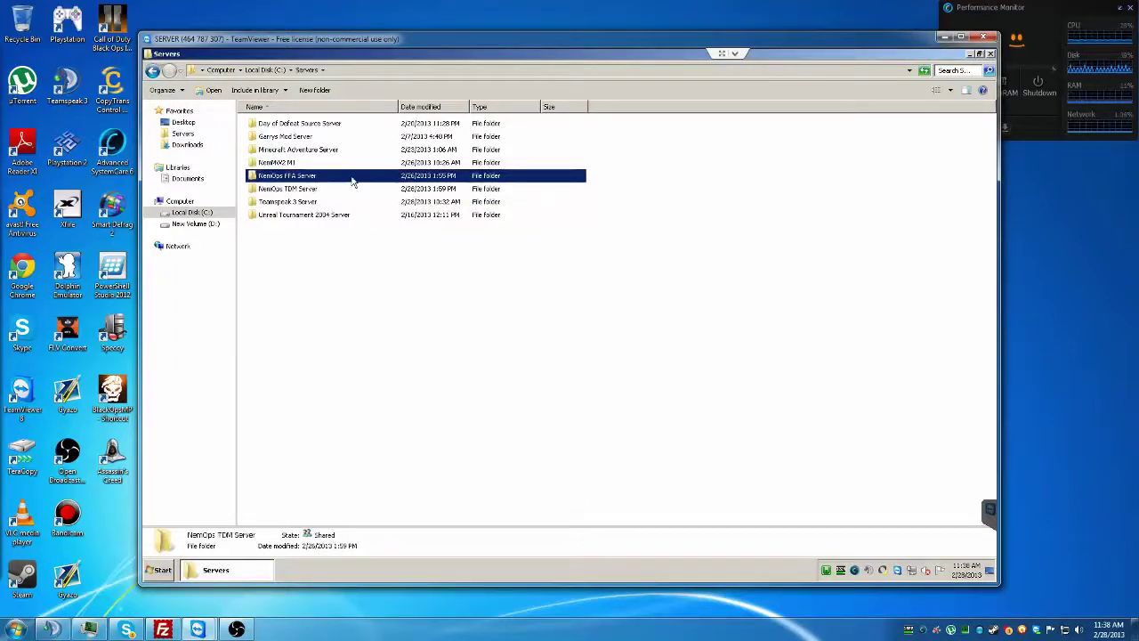
left_click(349, 189)
left_click(357, 176)
left_click(352, 189)
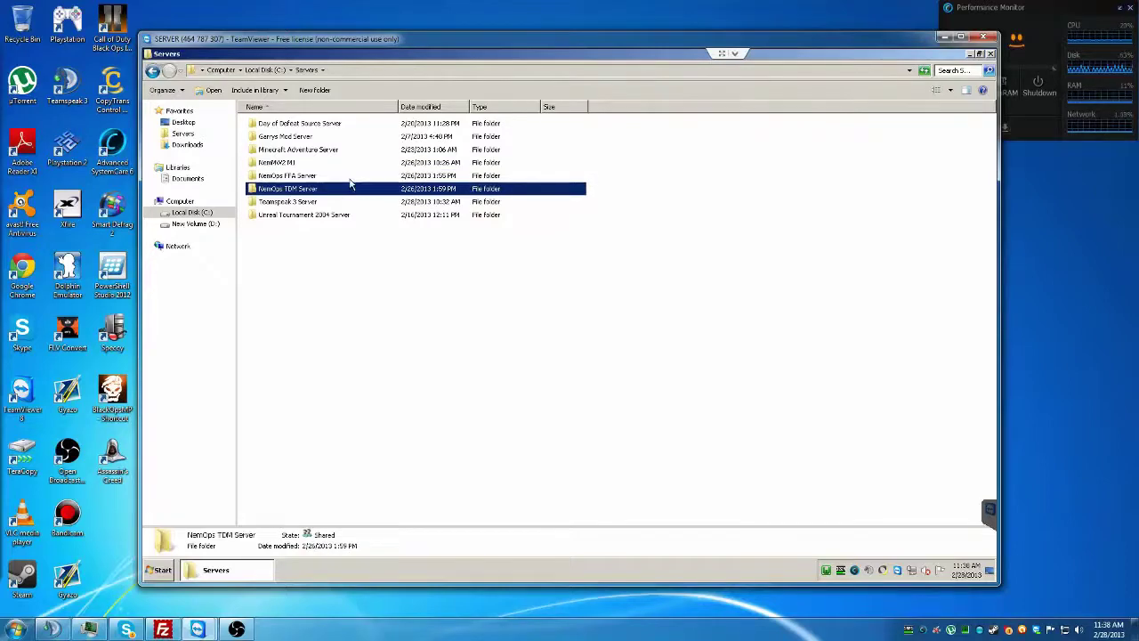
left_click(350, 177)
double_click(348, 177)
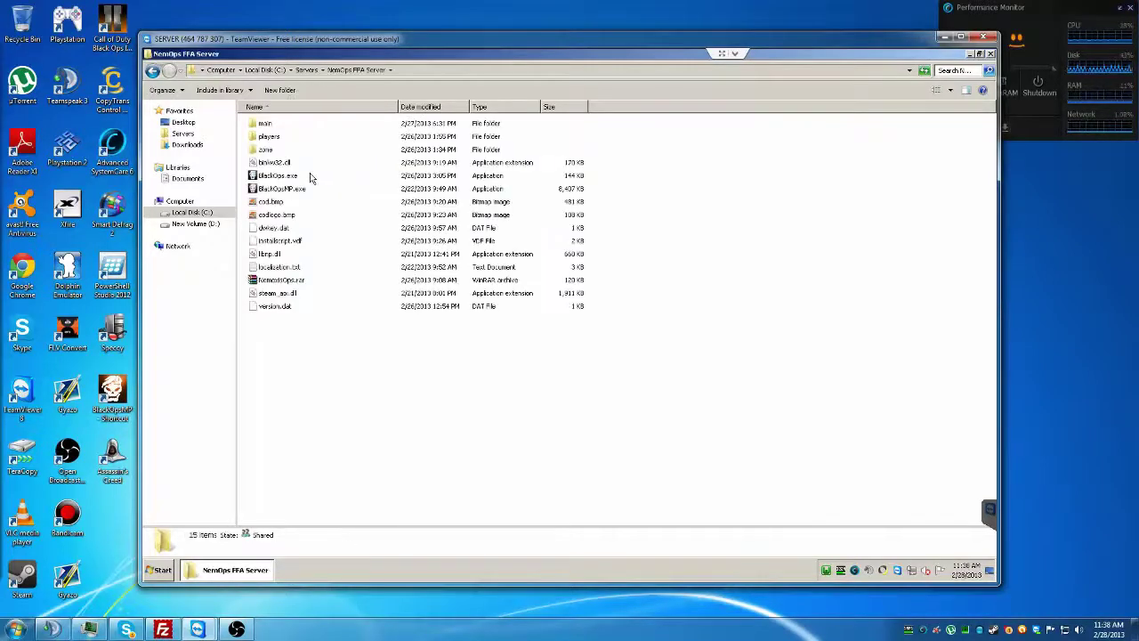
key("BackSpace")
double_click(316, 178)
key("BackSpace")
double_click(318, 189)
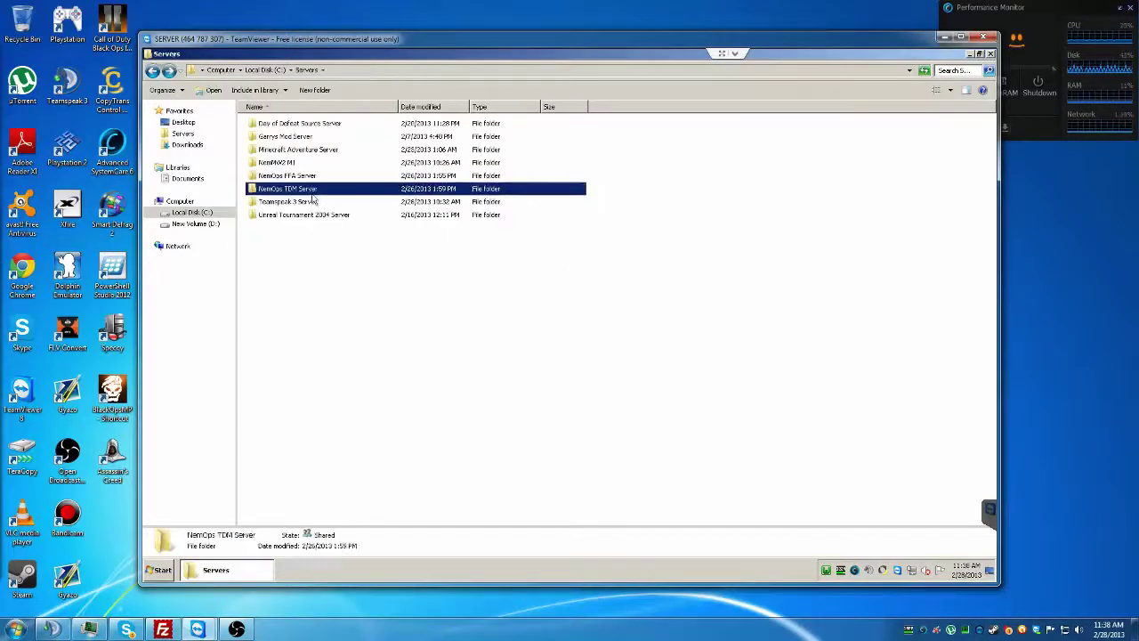
key("BackSpace")
left_click(330, 164)
left_click(326, 177)
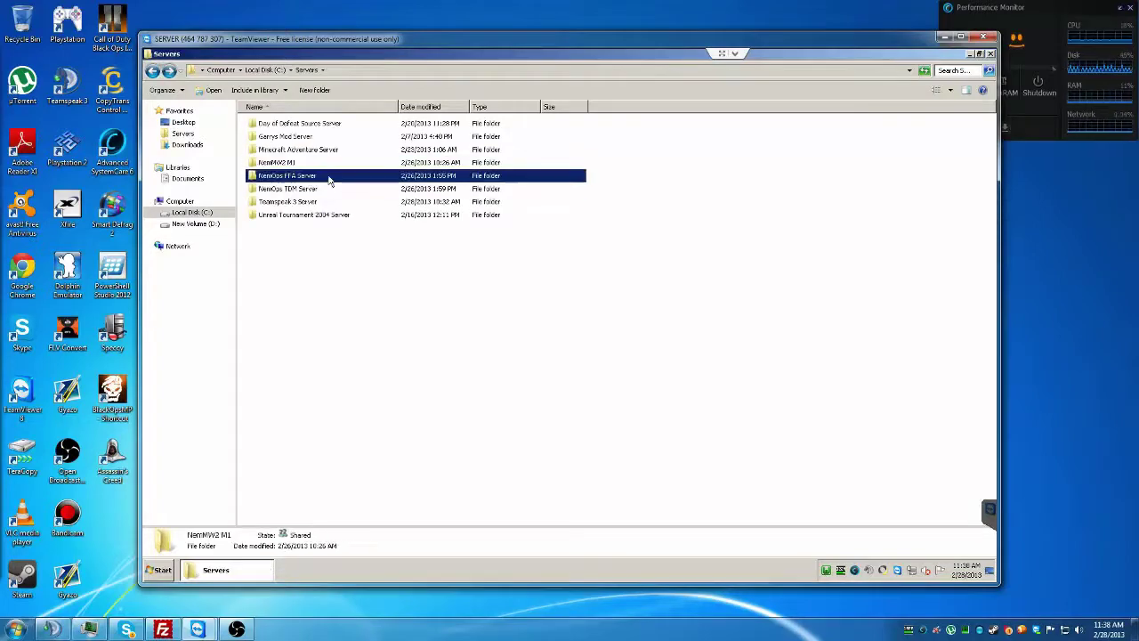
Open the NemOps FFA Server folder to show its game server files
double_click(327, 178)
key("BackSpace")
double_click(330, 178)
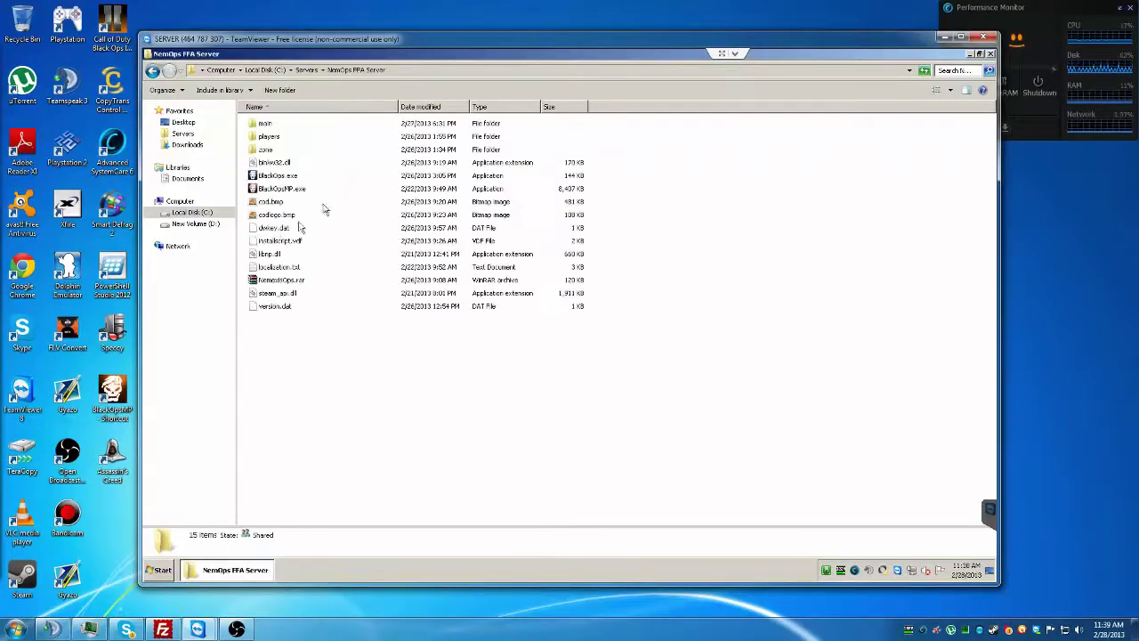
Go back to the Servers folder and compare the NemOps FFA Server and NemOps TDM Server entries
left_click(278, 232)
key("BackSpace")
left_click(293, 189)
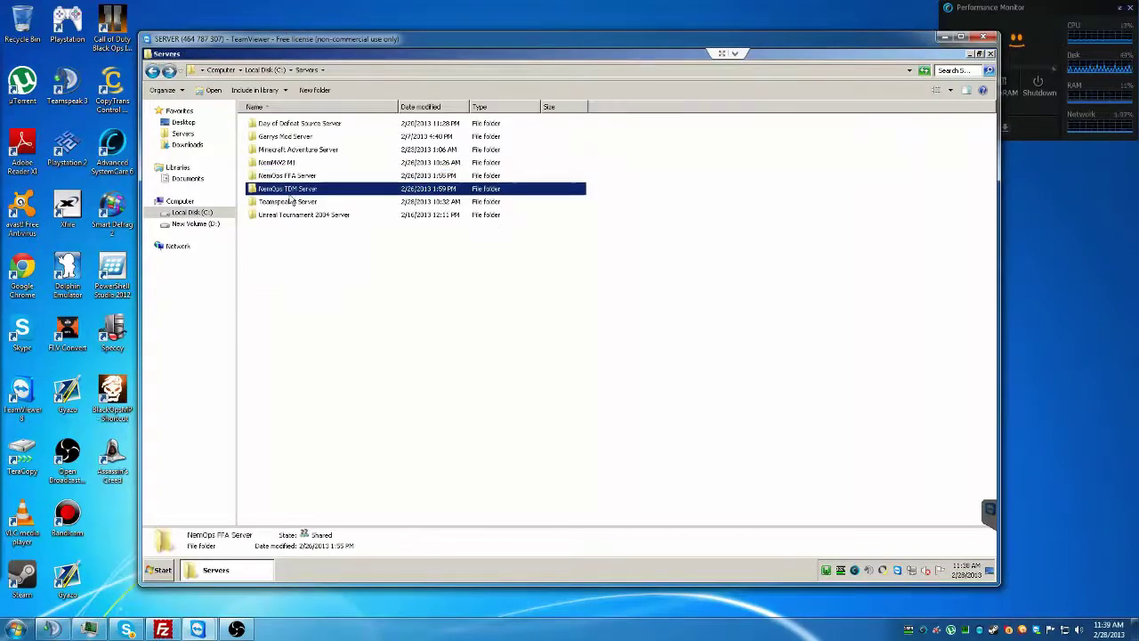
left_click(317, 177)
left_click(313, 188)
left_click(314, 176)
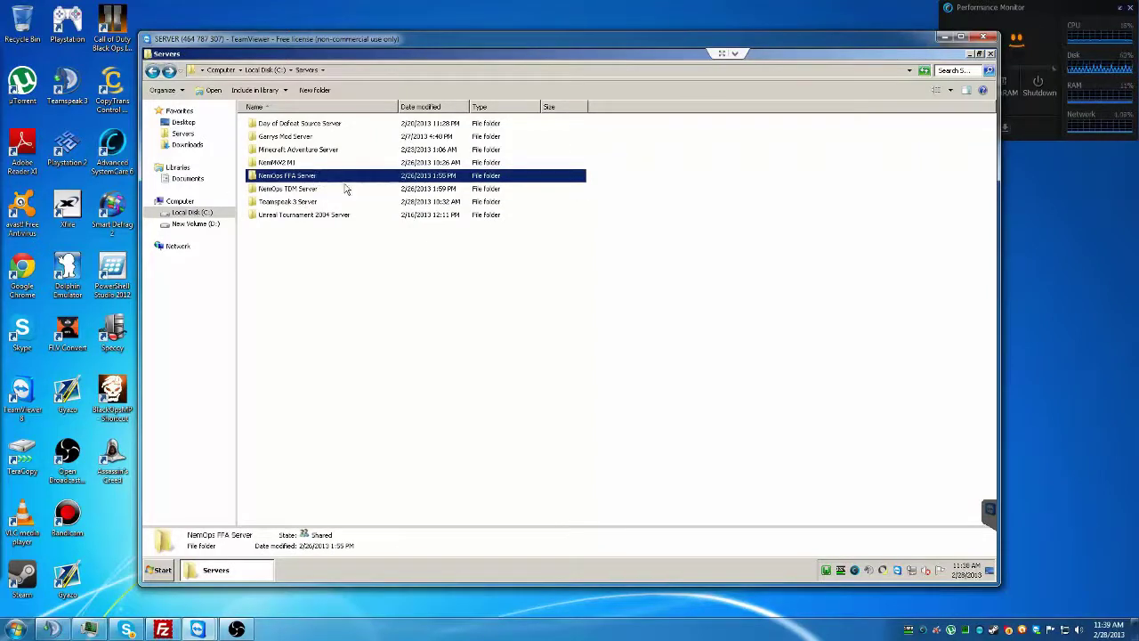
left_click(347, 188)
left_click(352, 177)
key("Return")
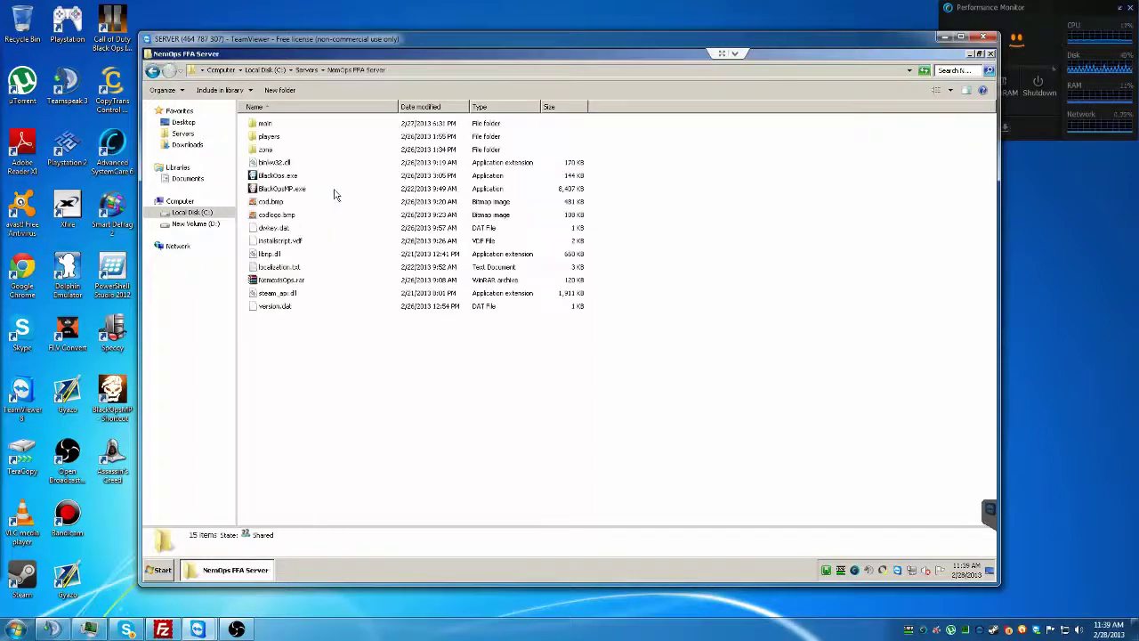
key("BackSpace")
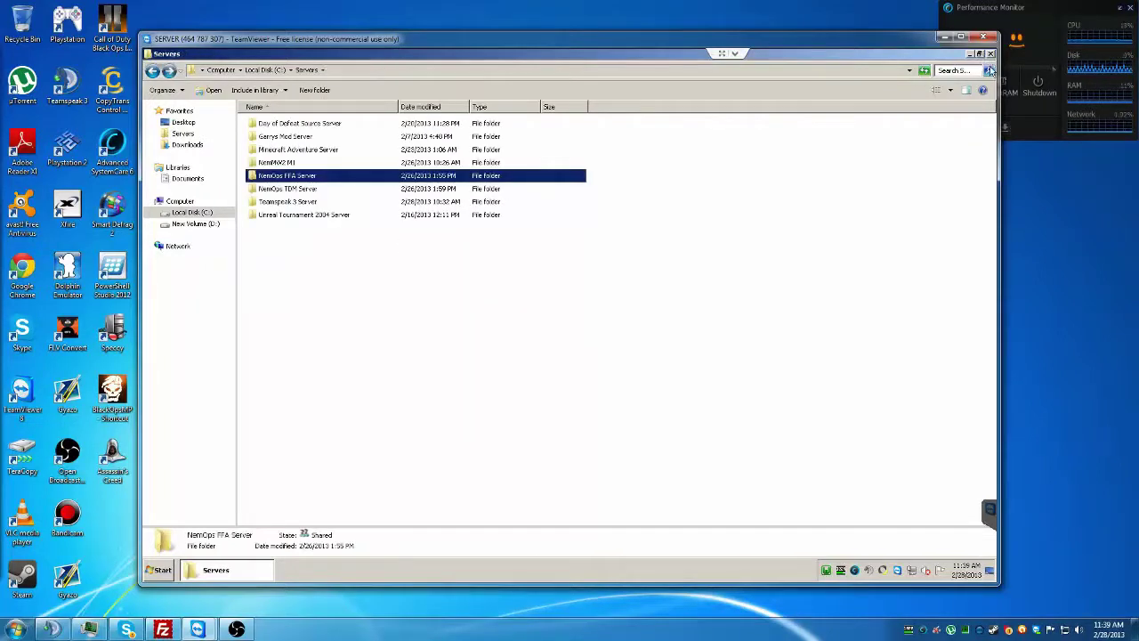
Open the NemOps FFA Server folder and point out BlackOpsMP.exe, the RAR archive and the main, players and zone folders
double_click(478, 177)
left_click(278, 187)
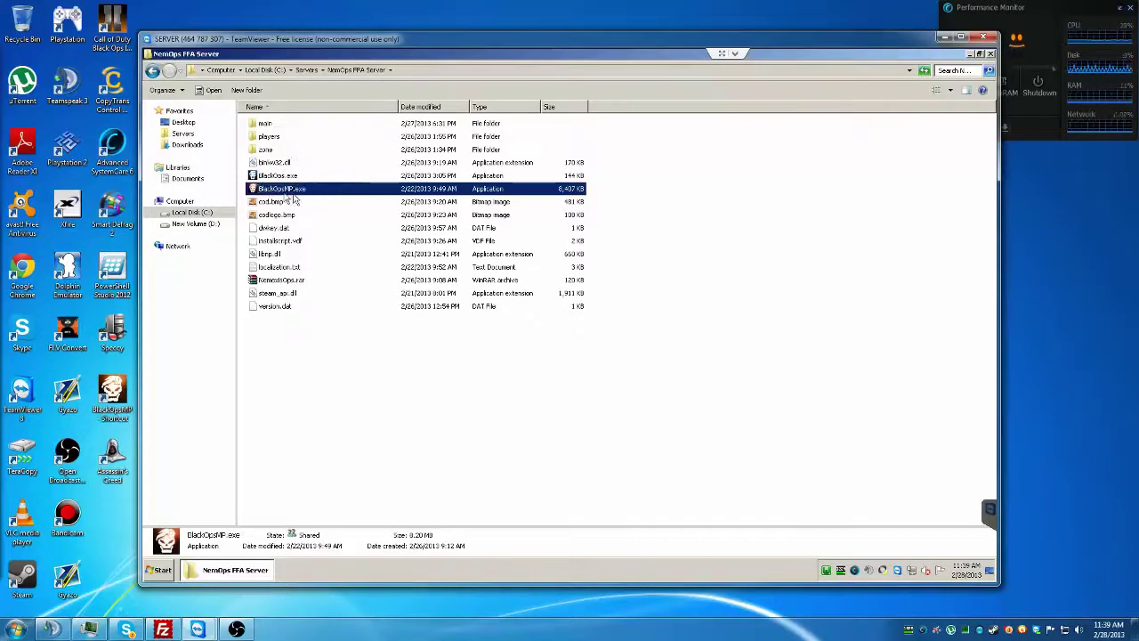
left_click(292, 282)
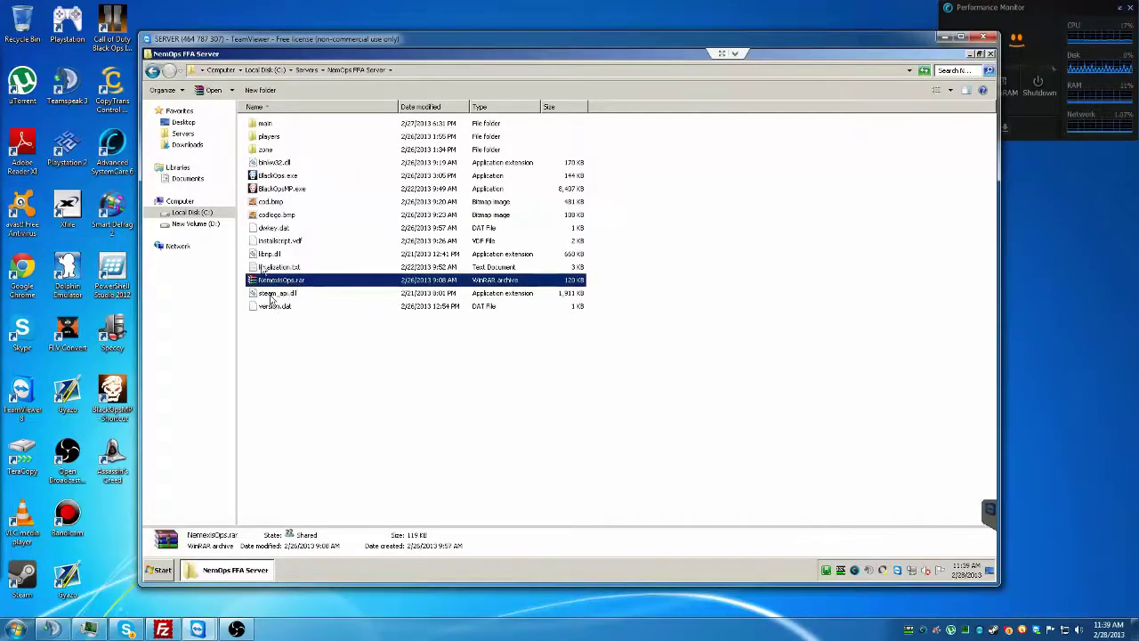
left_click(282, 149)
left_click(286, 136)
left_click(284, 125)
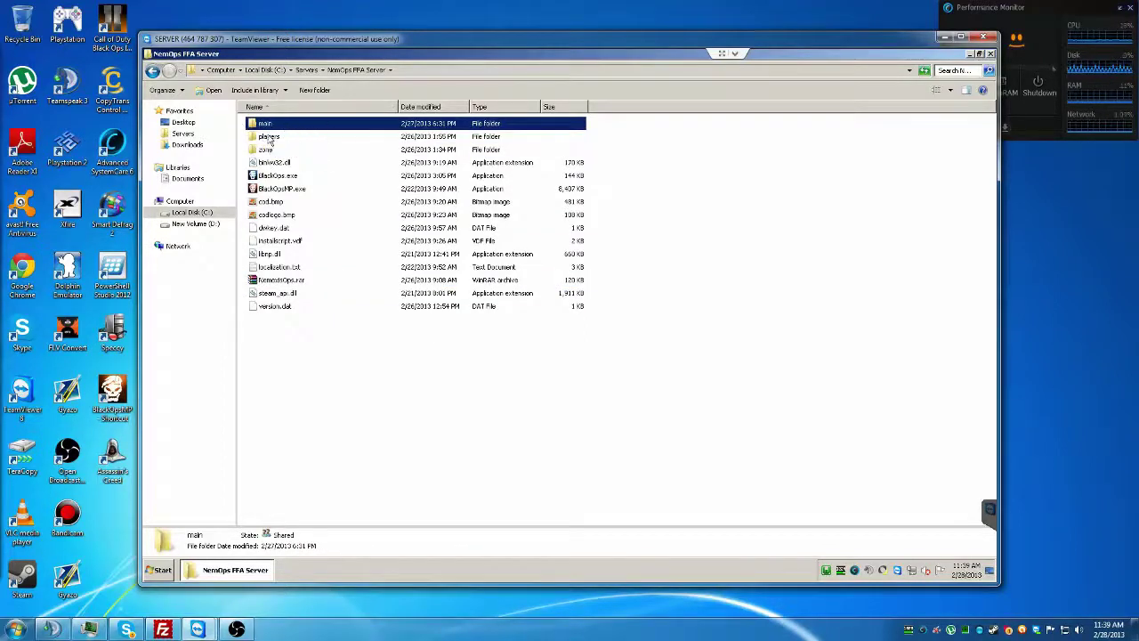
Look inside the main folder and the zone folder's Common and English subfolders, then return to the NemOps FFA Server folder
double_click(283, 126)
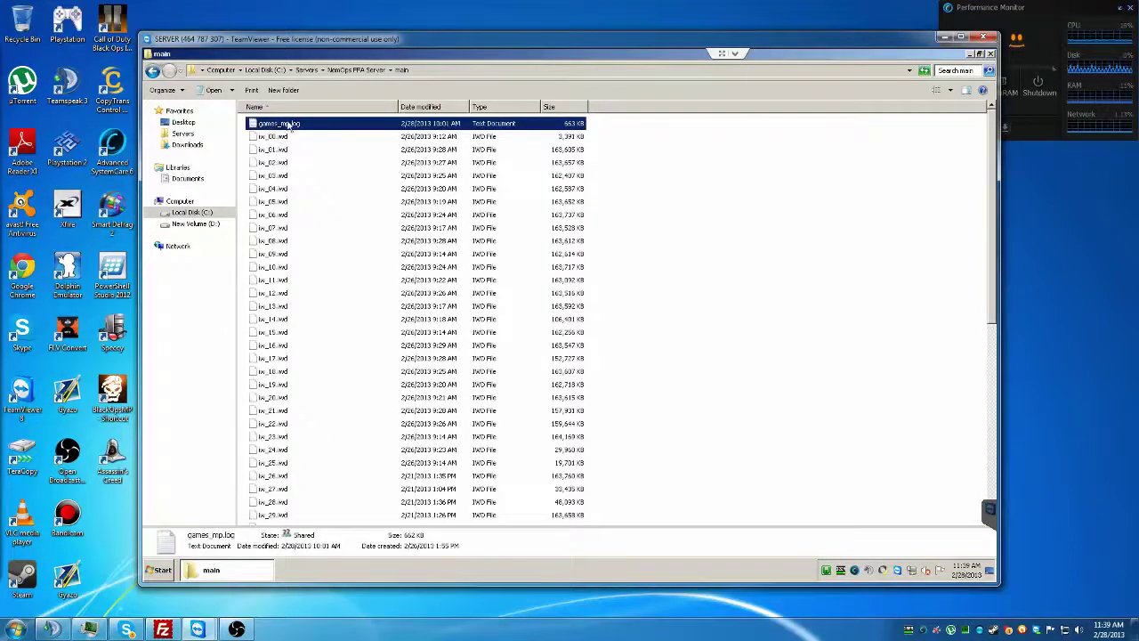
key("BackSpace")
left_click(283, 138)
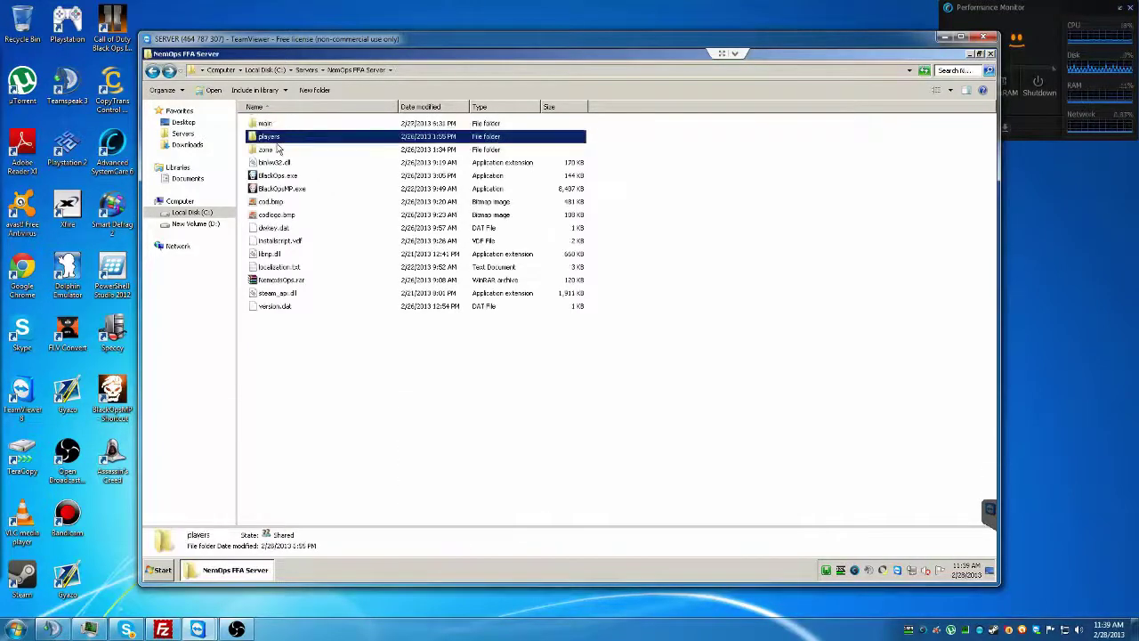
double_click(278, 149)
double_click(285, 123)
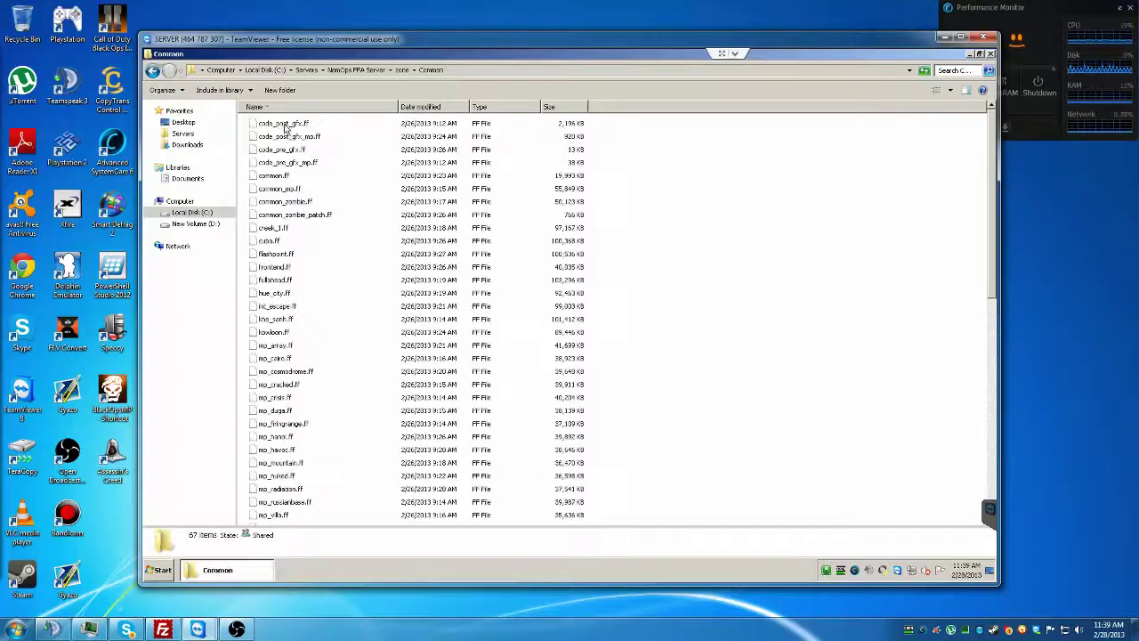
key("BackSpace")
left_click(286, 137)
double_click(286, 137)
key("BackSpace")
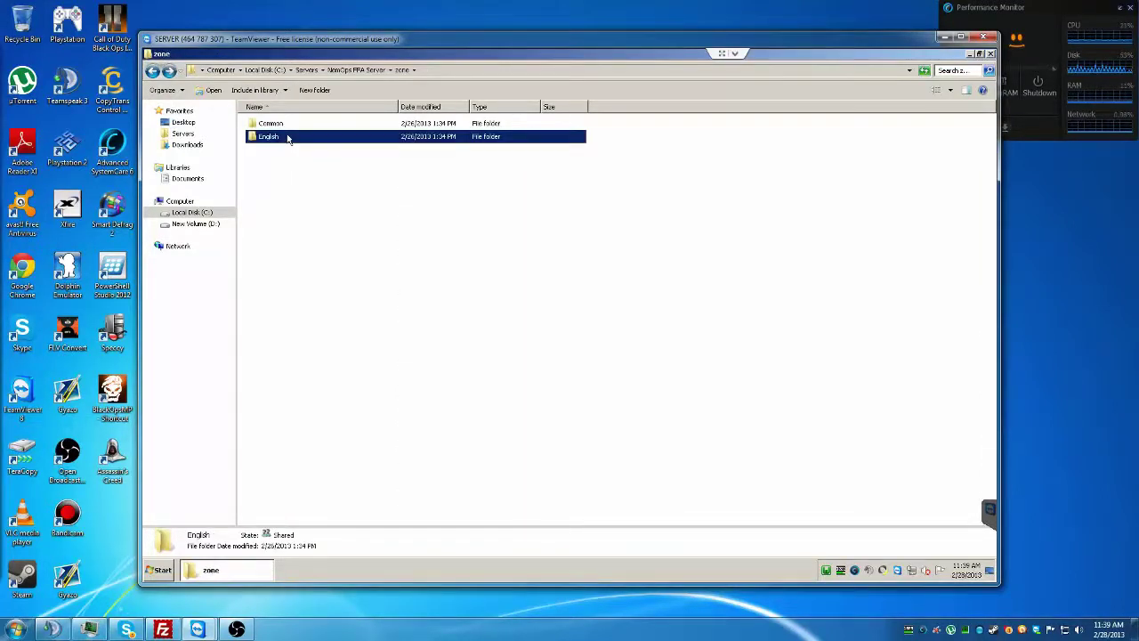
key("BackSpace")
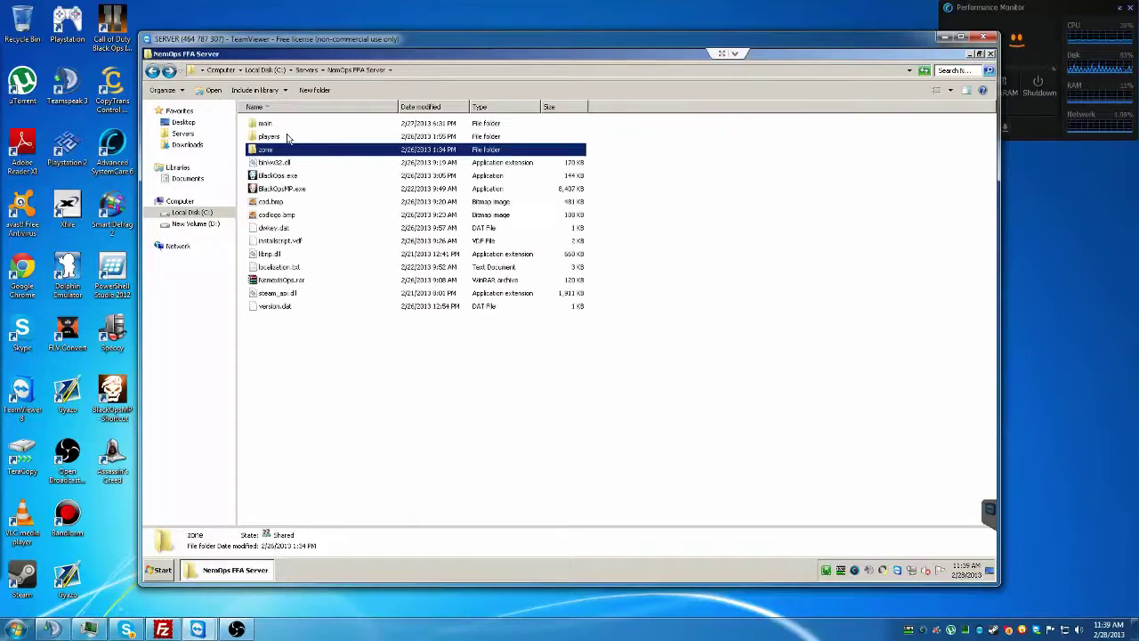
Review the individual game server files, from binkw32.dll and the bitmap images to localization.txt and the RAR archive
left_click(279, 176)
left_click(286, 164)
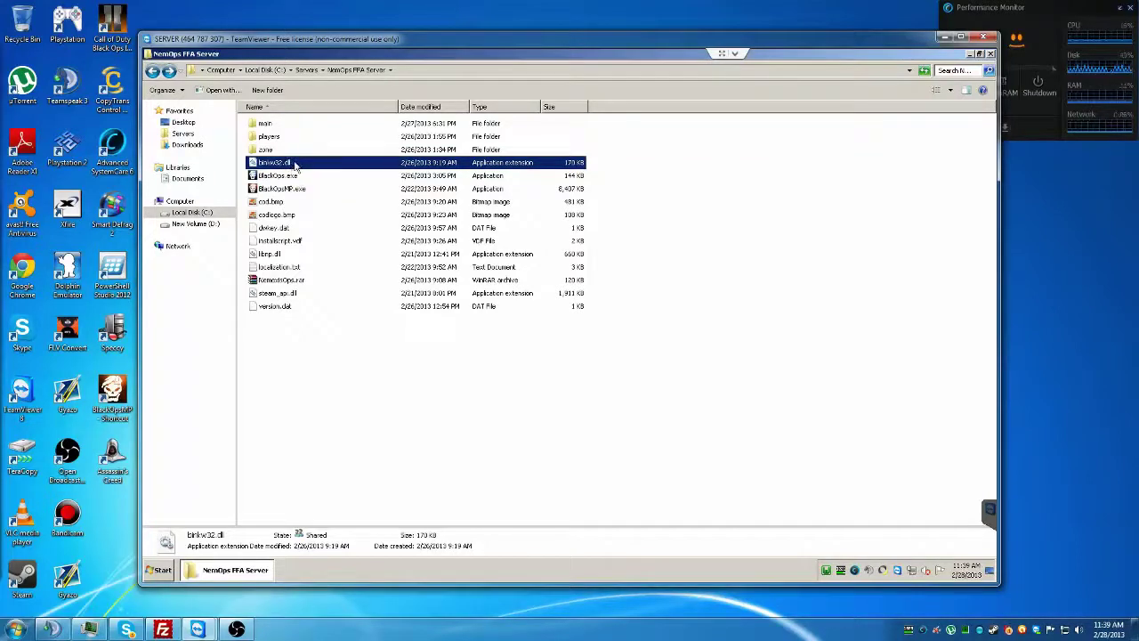
key("Down")
key("Down")
key("Down")
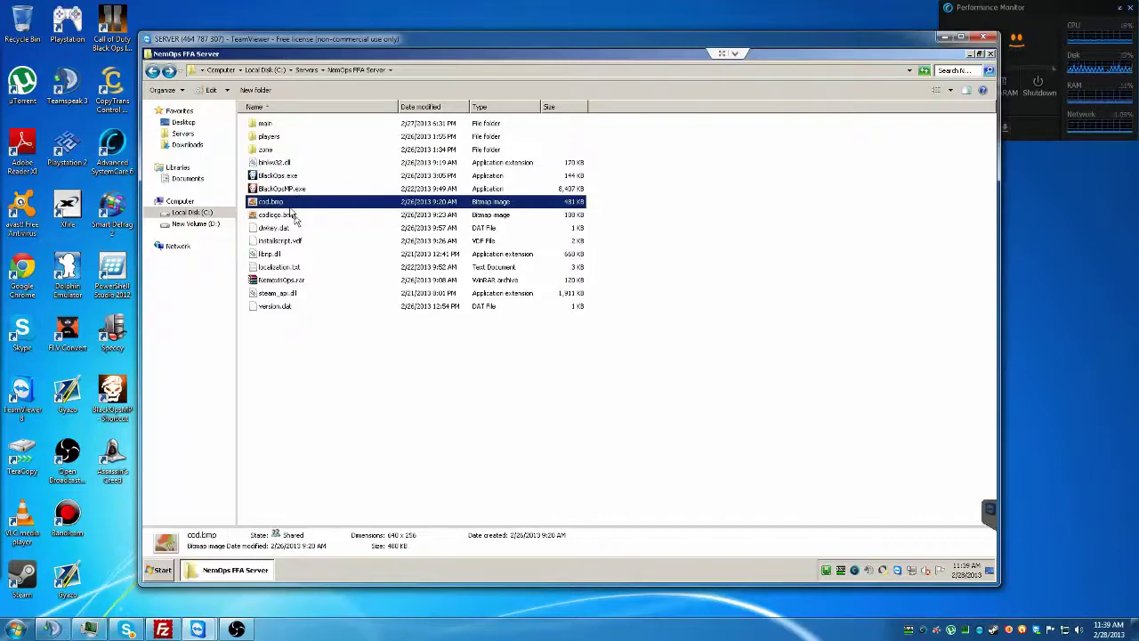
left_click(292, 216)
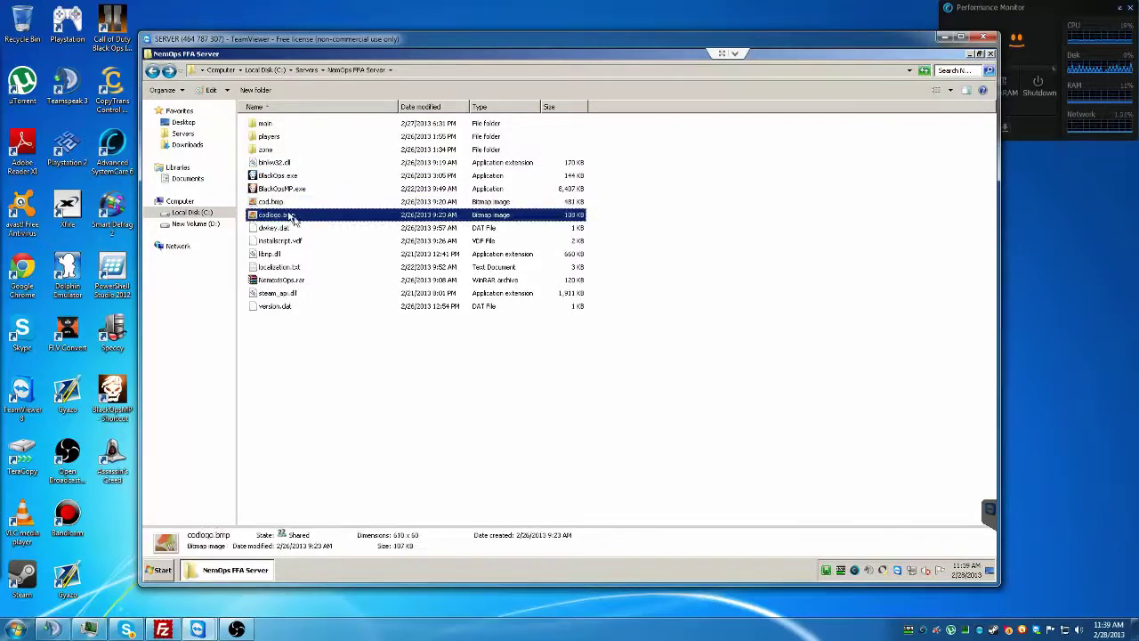
left_click(283, 268)
right_click(281, 280)
left_click(285, 242)
Show the Send to destinations for BlackOpsMP.exe, including the desktop shortcut option
right_click(258, 190)
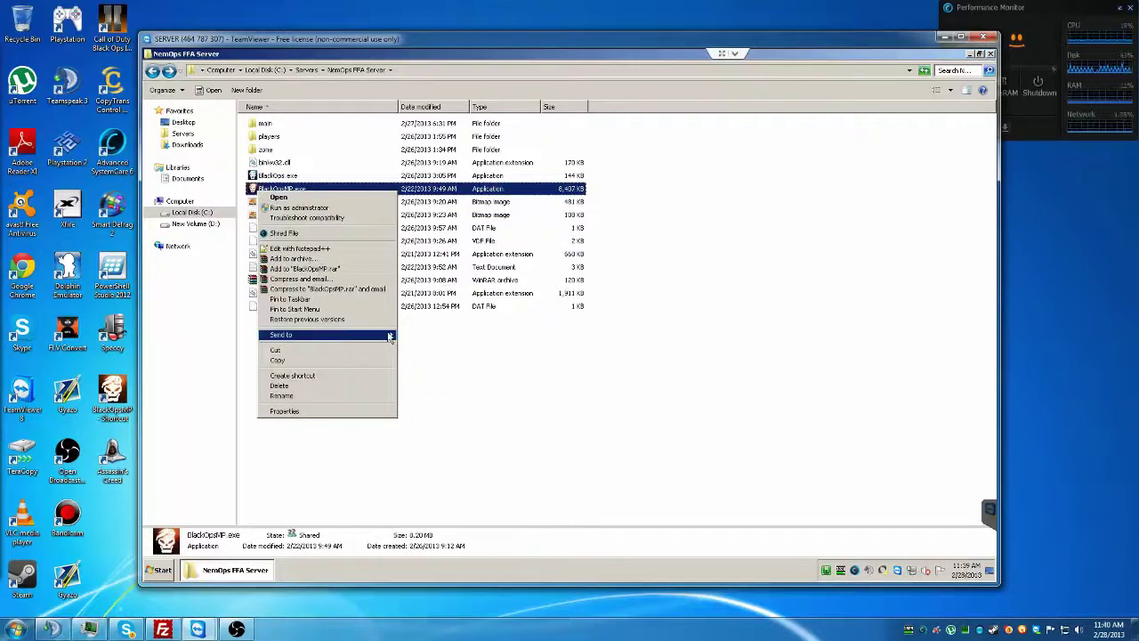
mouse_move(384, 335)
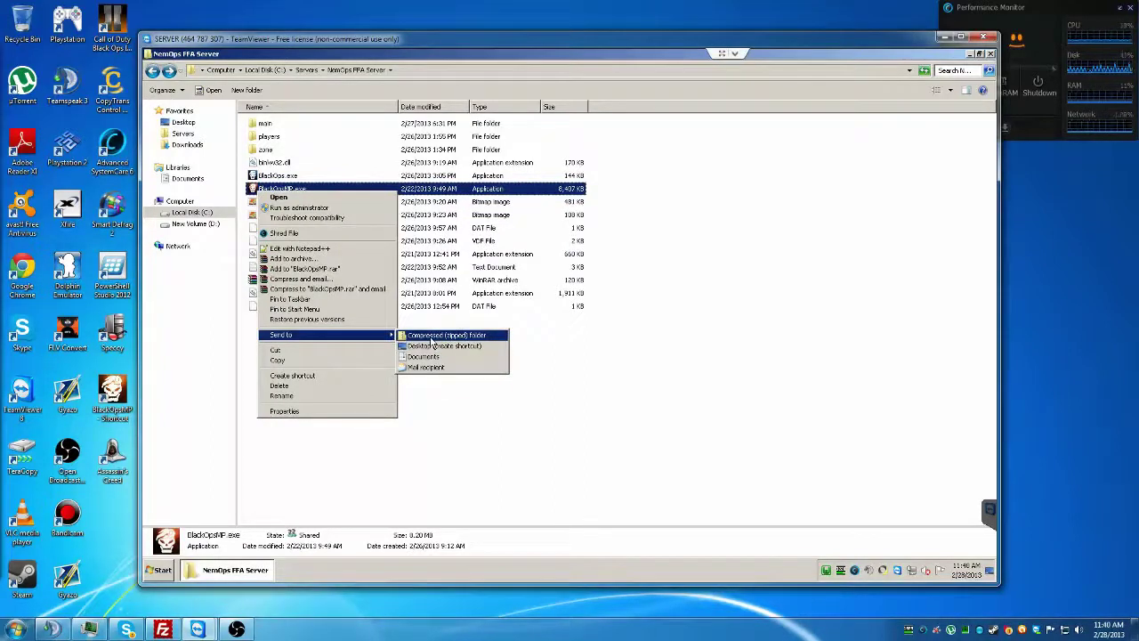
left_click(523, 421)
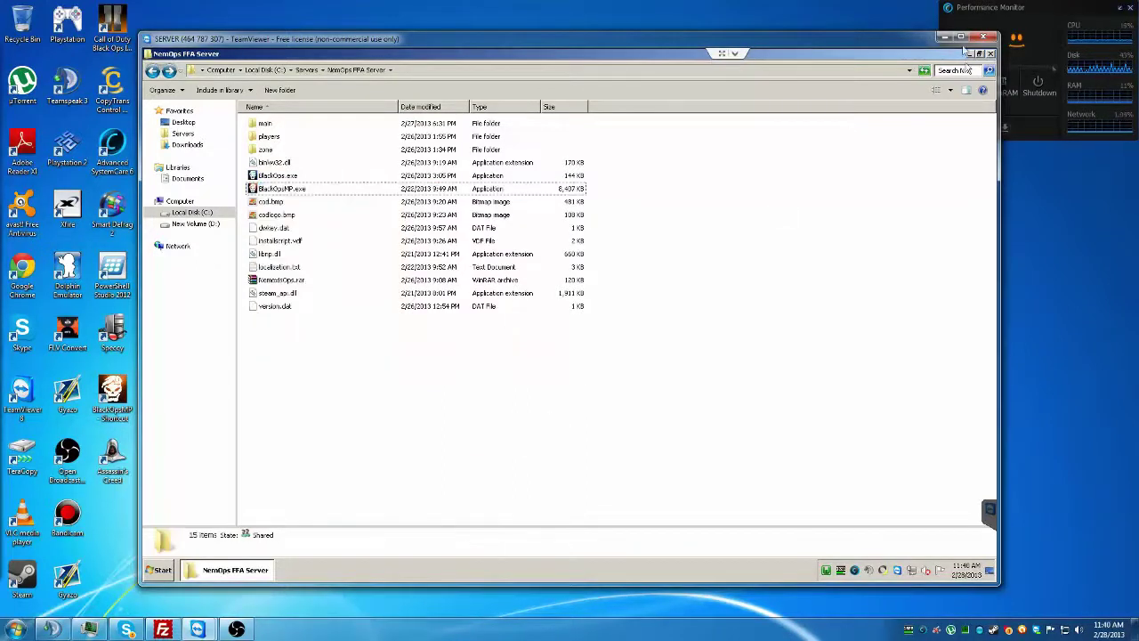
Close the folder window and read back through the target line in the NemOps FFA Server shortcut's properties to its launch parameters
left_click(990, 55)
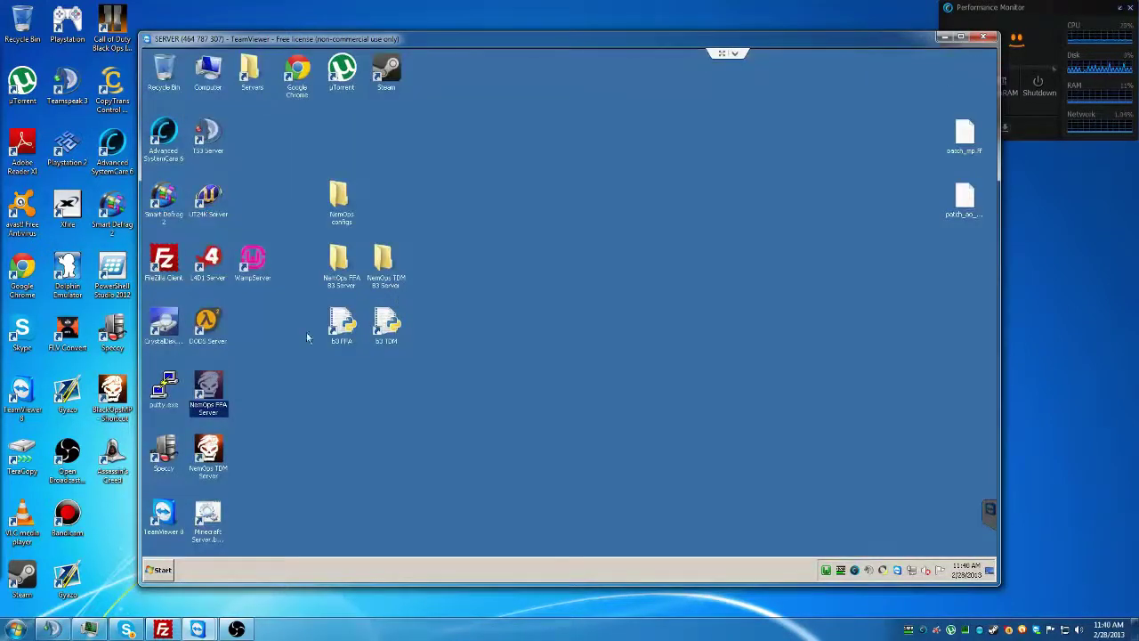
right_click(209, 393)
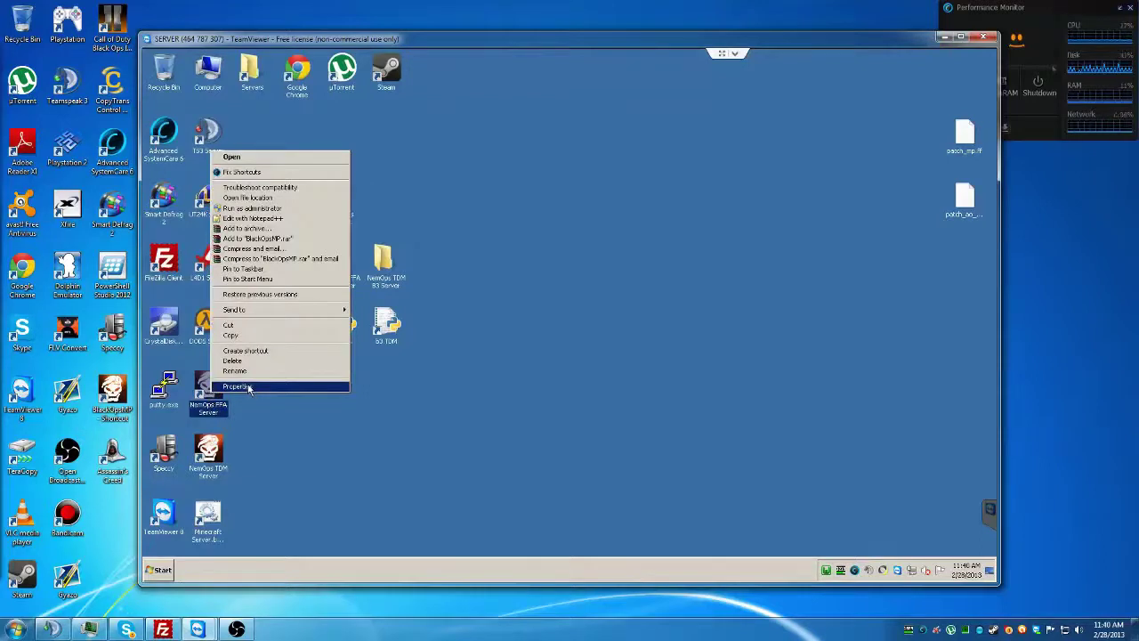
left_click(249, 388)
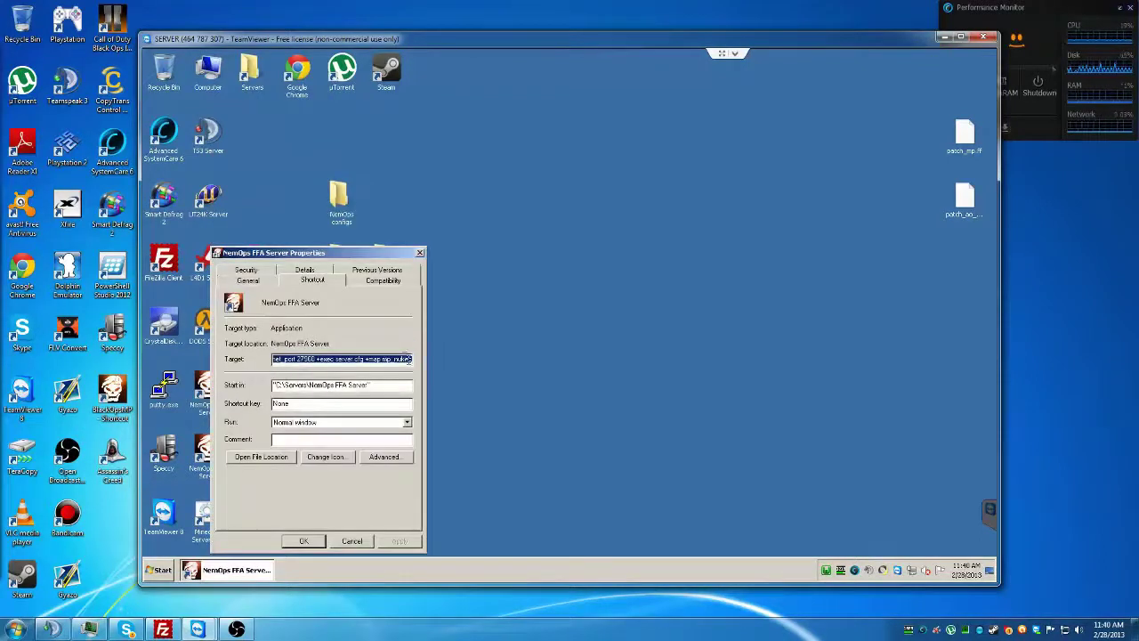
left_click(342, 361)
left_click_drag(325, 360, 269, 360)
left_click(333, 360)
key("Left")
key("Left")
key("Left")
key("Left")
key("Left")
key("Left")
key("Left")
key("Left")
key("Left")
key("Left")
key("Left")
key("Left")
key("Left")
key("Left")
key("Left")
key("Left")
key("Left")
key("Left")
key("Left")
key("Left")
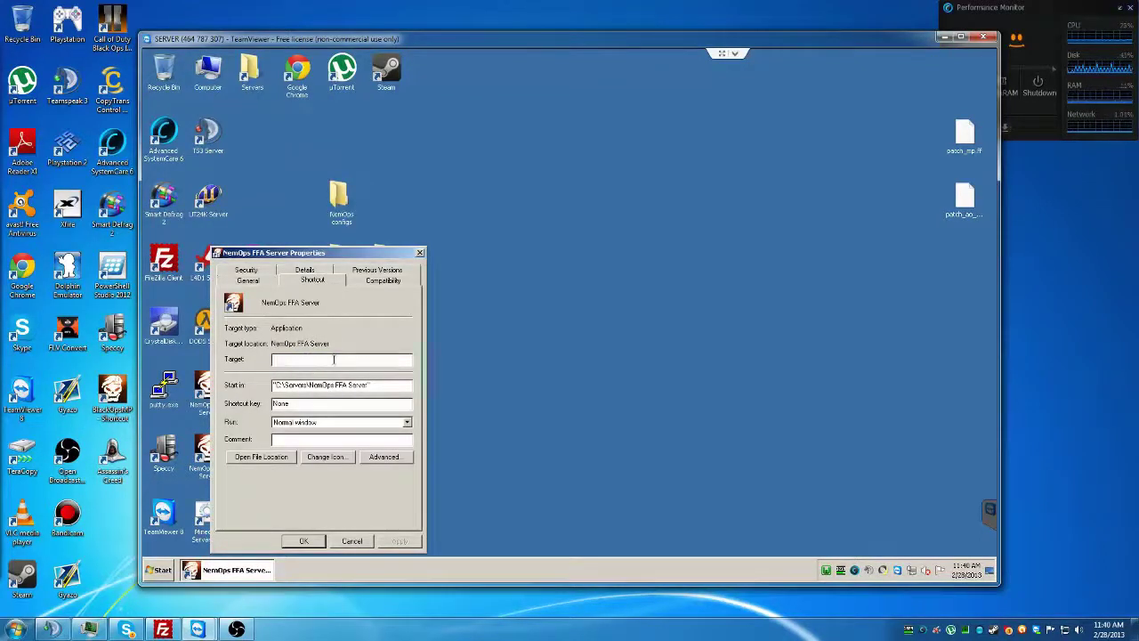
key("Left")
key("Left")
key("Left")
key("Left")
key("Left")
key("Left")
key("Left")
key("Left")
key("Left")
key("Left")
key("Left")
key("Left")
key("Left")
key("Left")
key("Left")
key("Left")
key("Left")
key("Left")
key("Left")
key("Left")
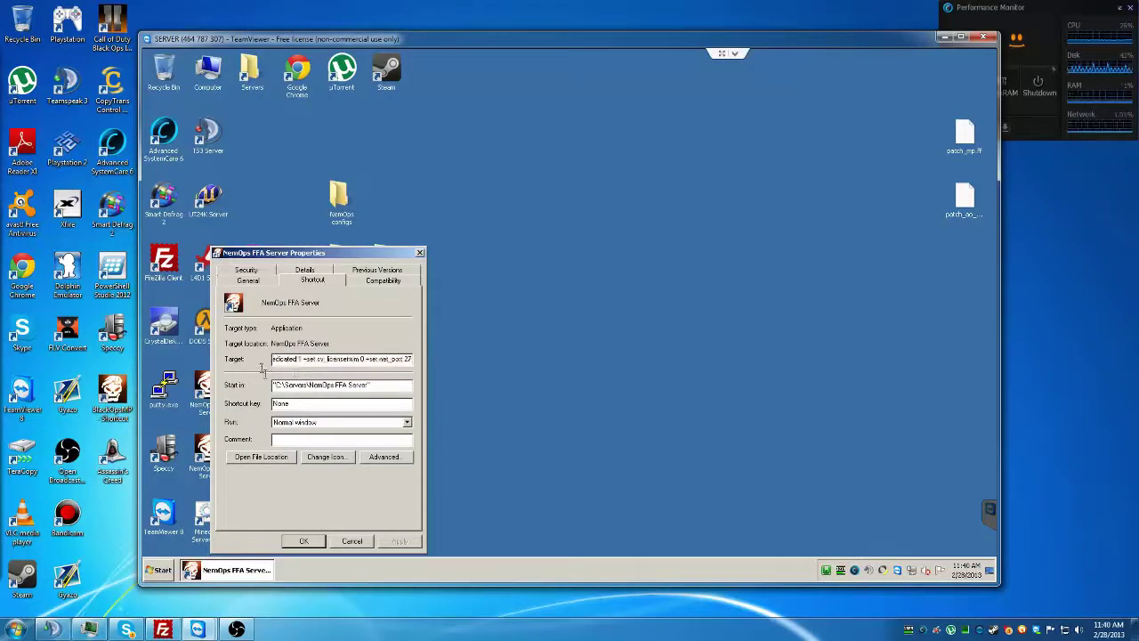
key("Left")
key("Left")
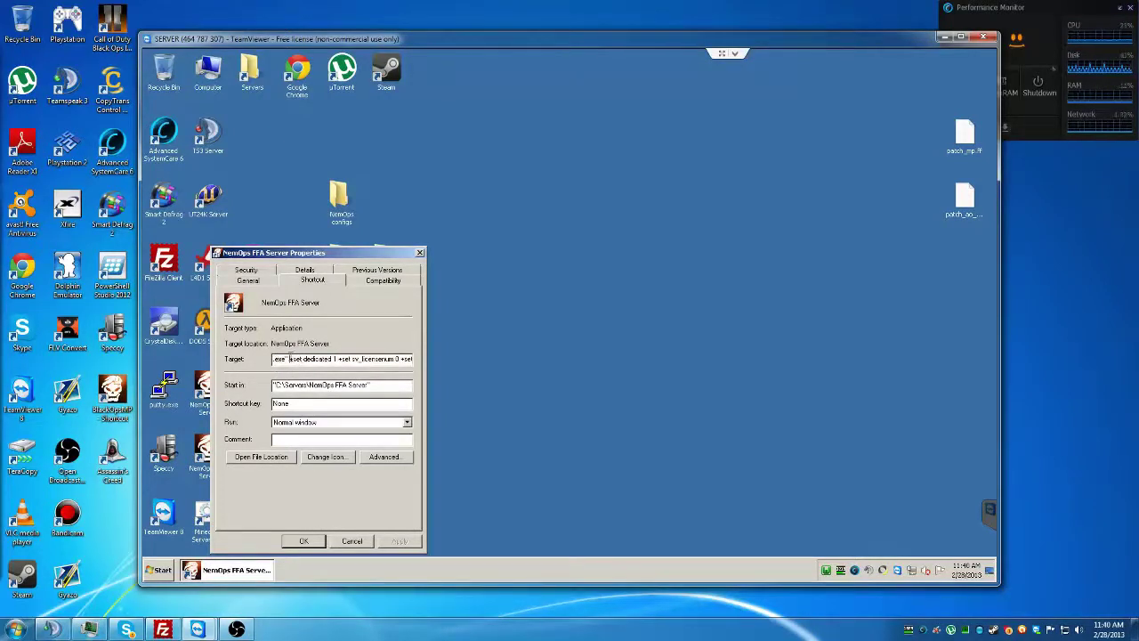
Highlight the launch parameters following the executable path in the FFA shortcut's target, particularly the net_port setting and its number
left_click_drag(290, 358, 428, 366)
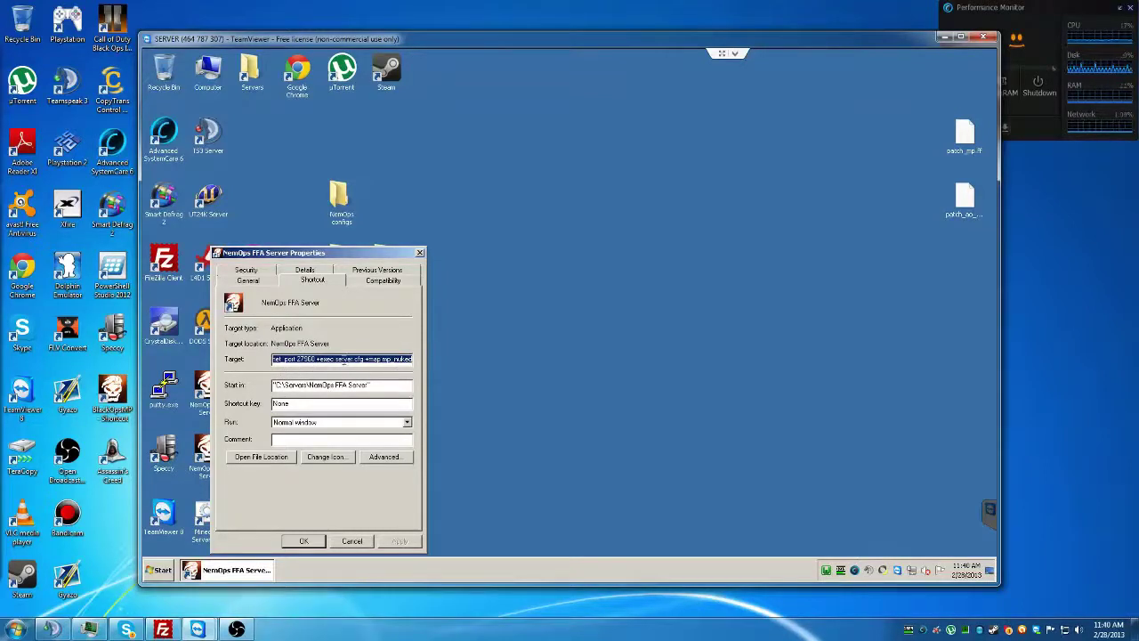
left_click(303, 360)
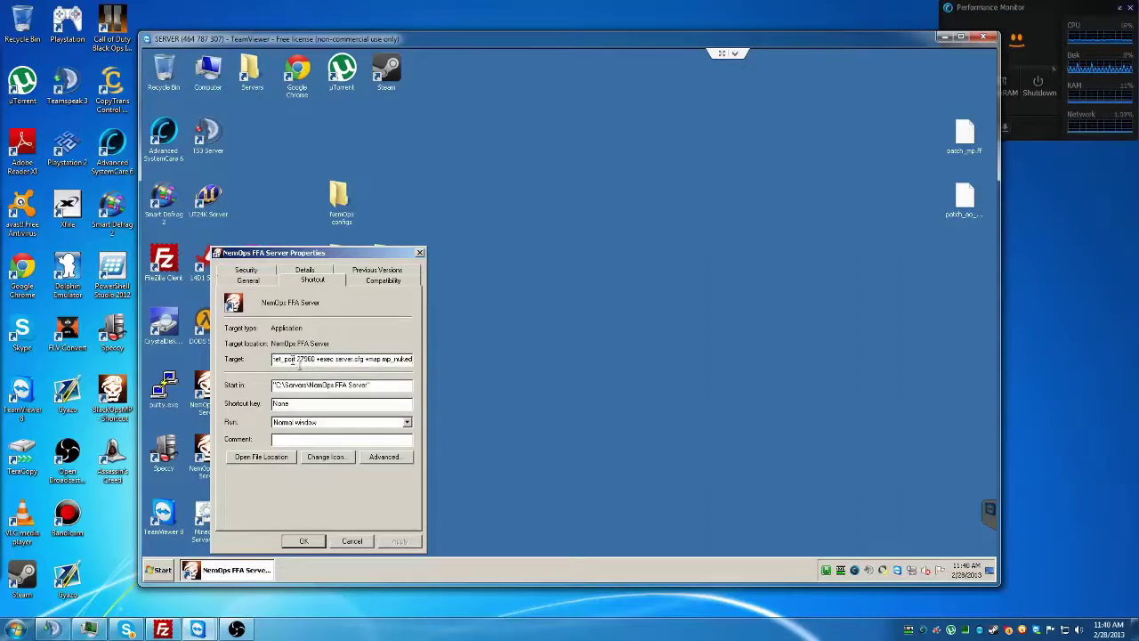
left_click_drag(293, 359, 273, 360)
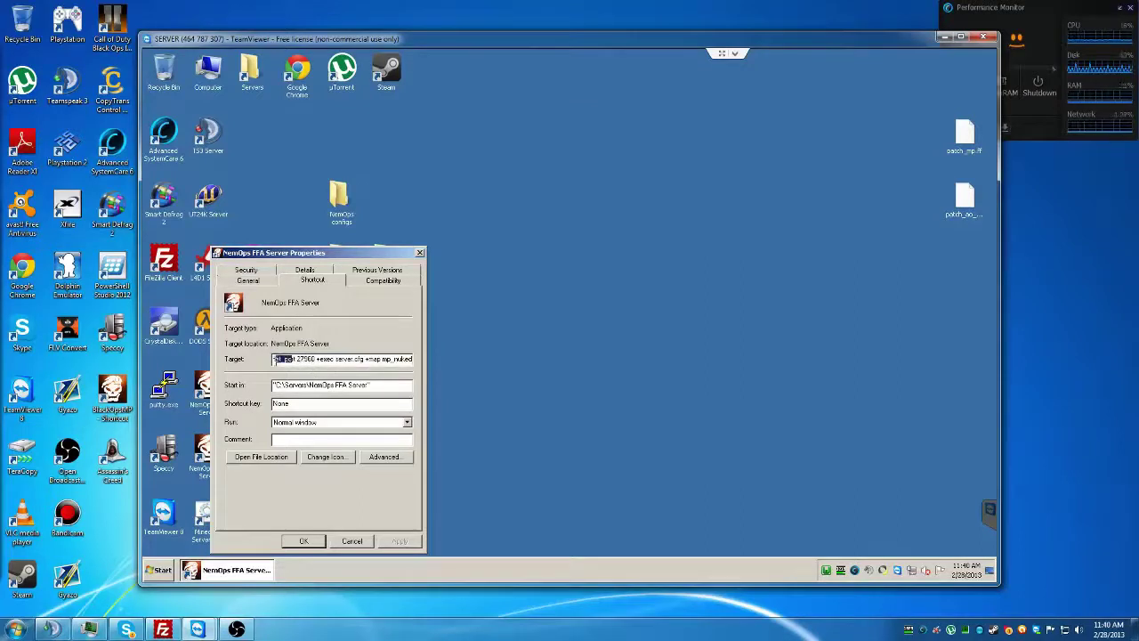
left_click(302, 359)
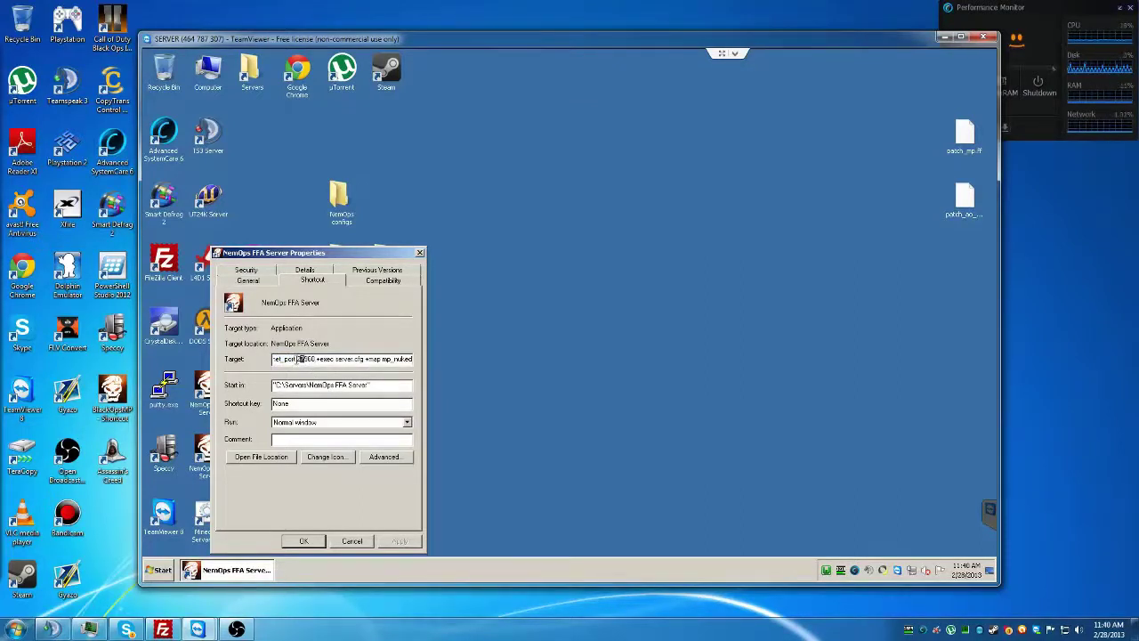
left_click_drag(297, 359, 316, 358)
Set the FFA properties window aside and open the NemOps TDM Server shortcut's properties to compare its net_port parameter
left_click_drag(355, 255, 839, 183)
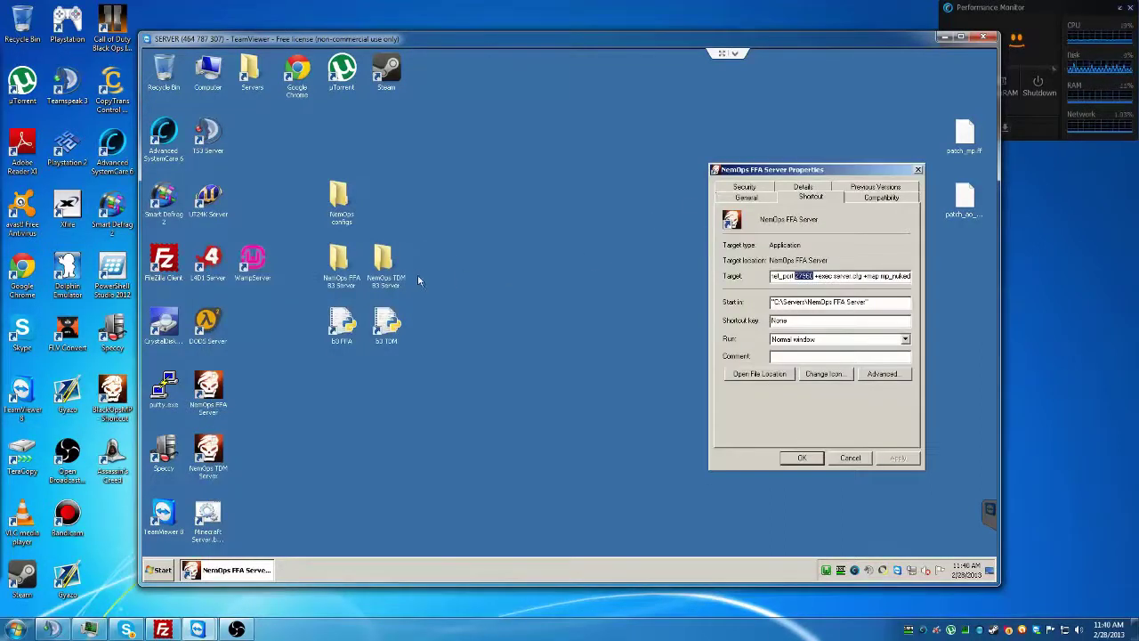
type("27960")
left_click(210, 455)
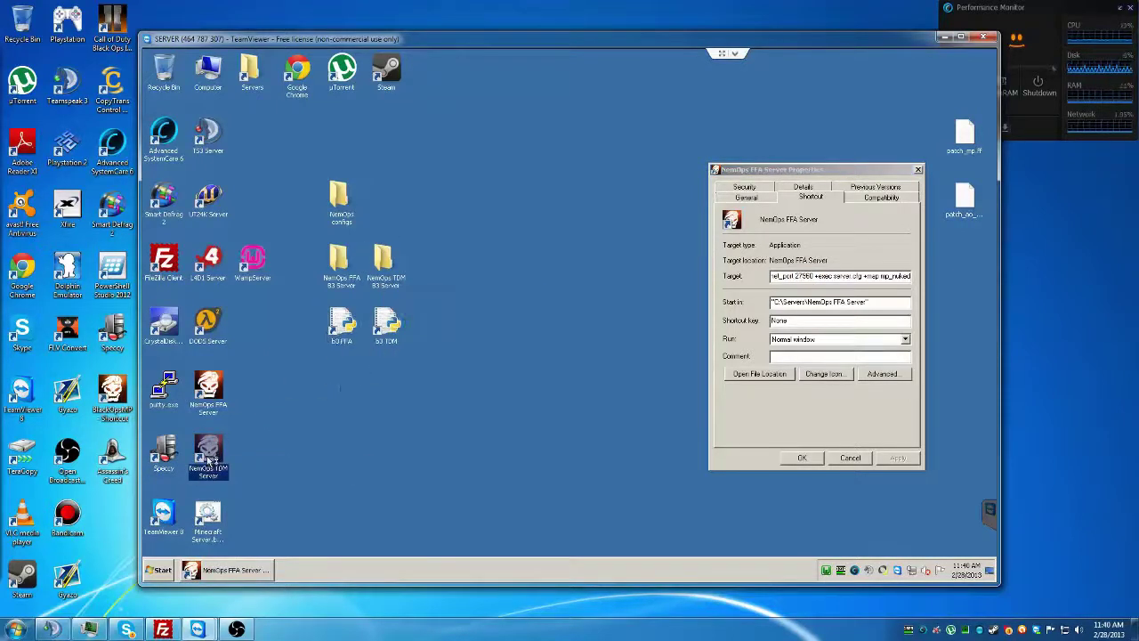
right_click(210, 460)
left_click(222, 452)
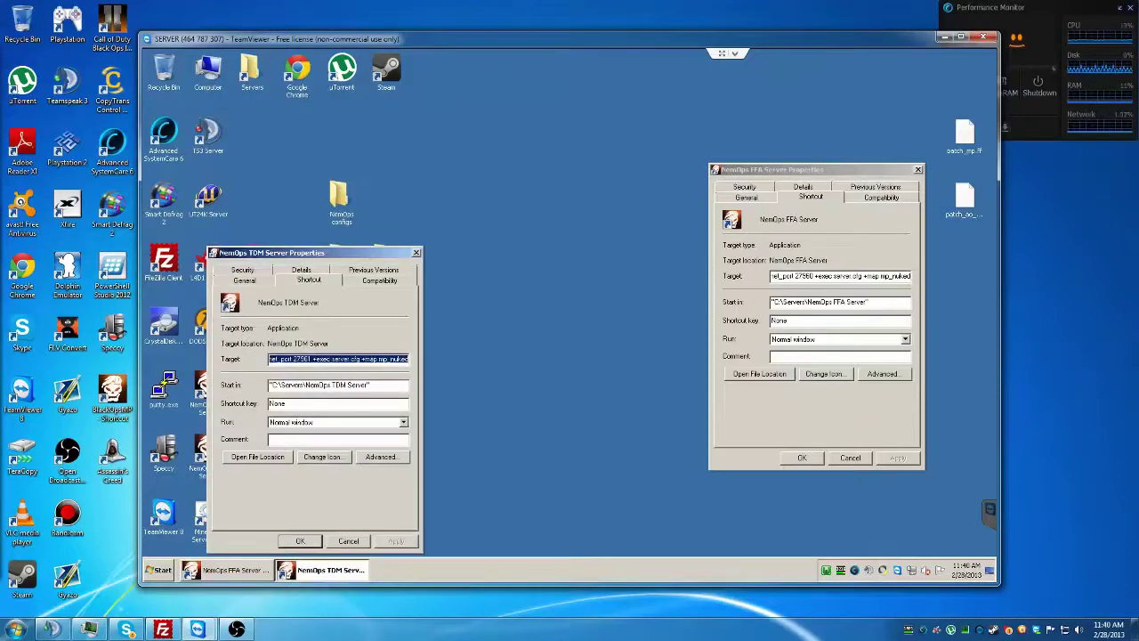
left_click(305, 359)
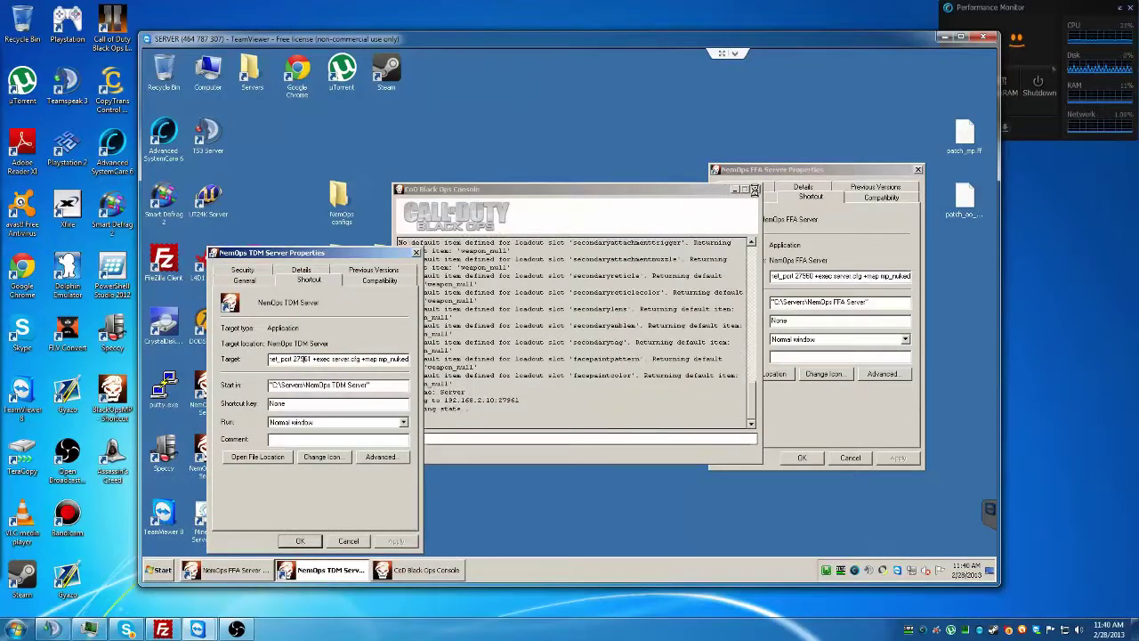
Start Task Manager on the remote server and bring the CoD Black Ops Console to the front
right_click(669, 568)
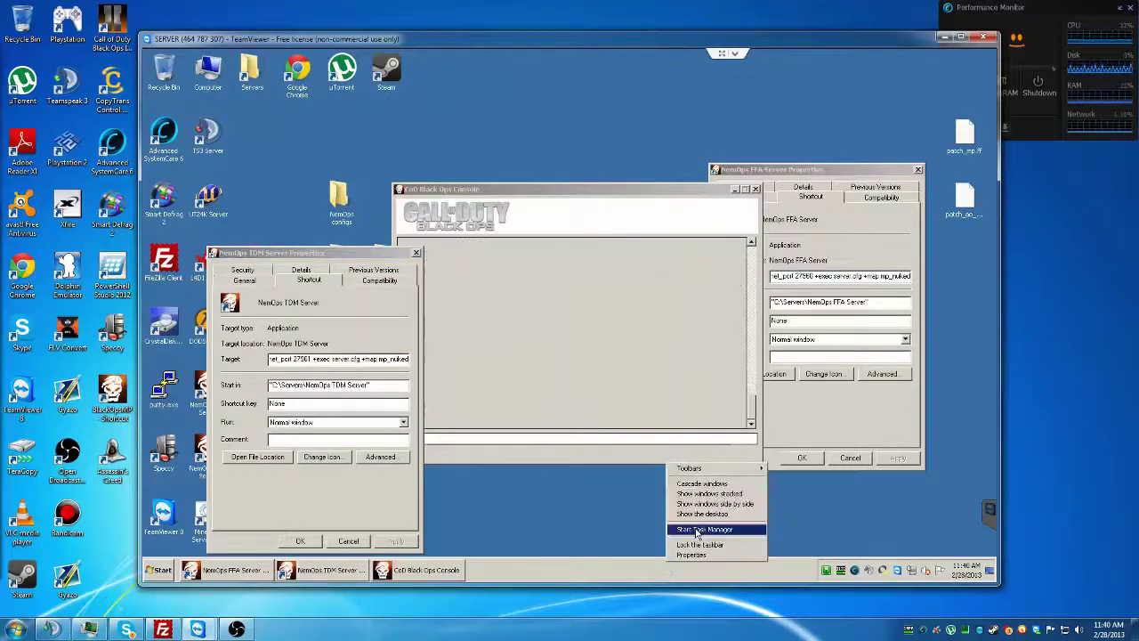
left_click(697, 531)
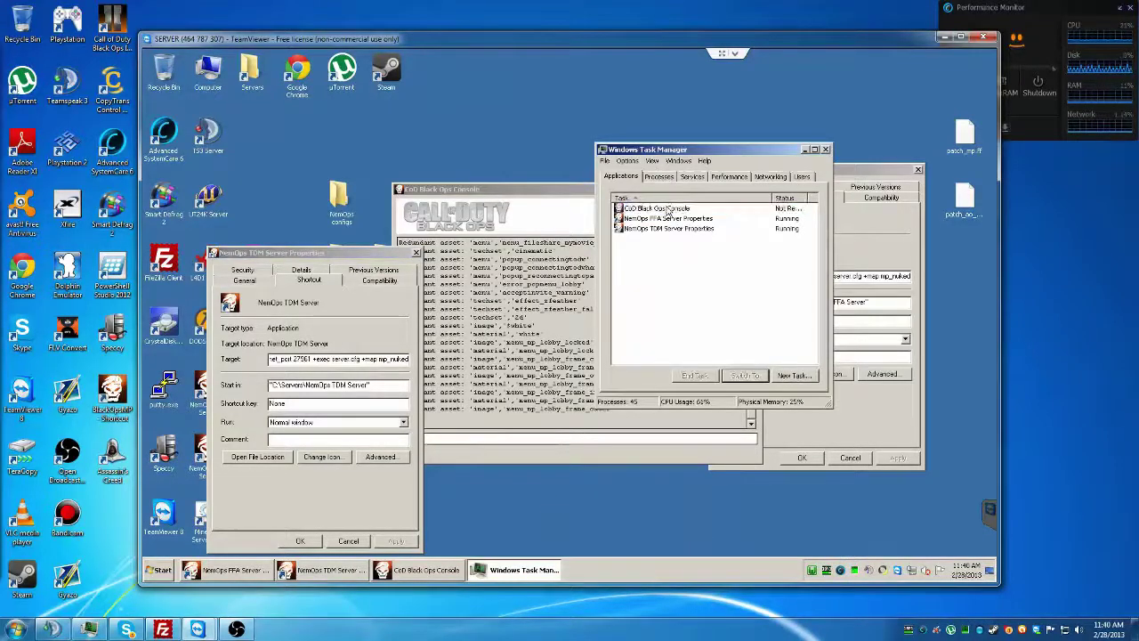
double_click(667, 210)
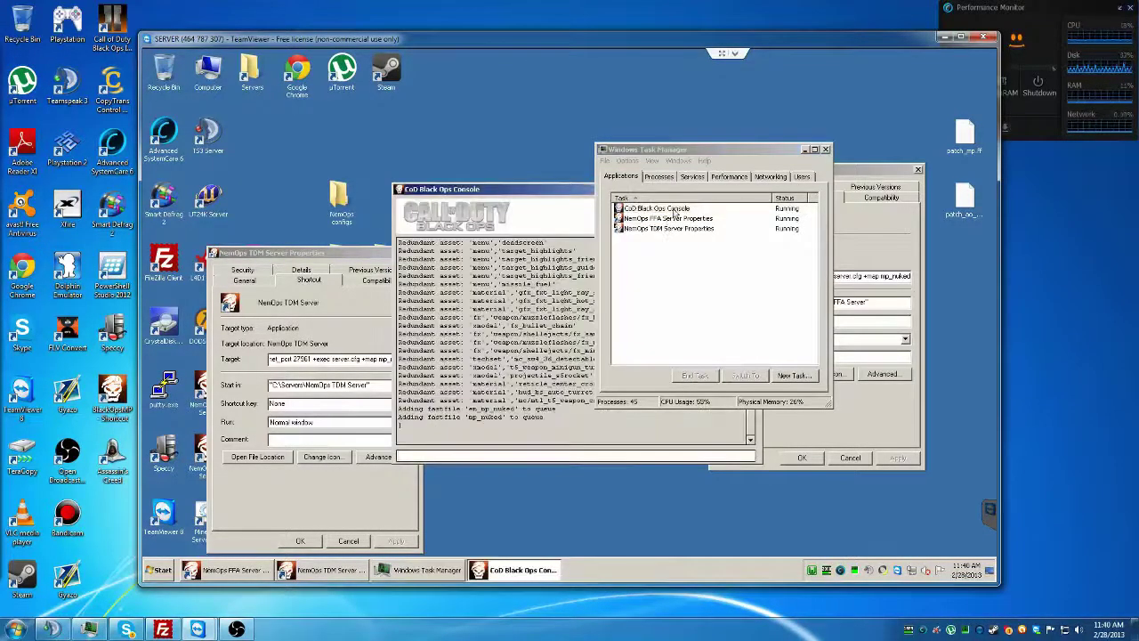
End the BlackOpsMP.exe process from Task Manager's process list and close Task Manager
left_click(659, 176)
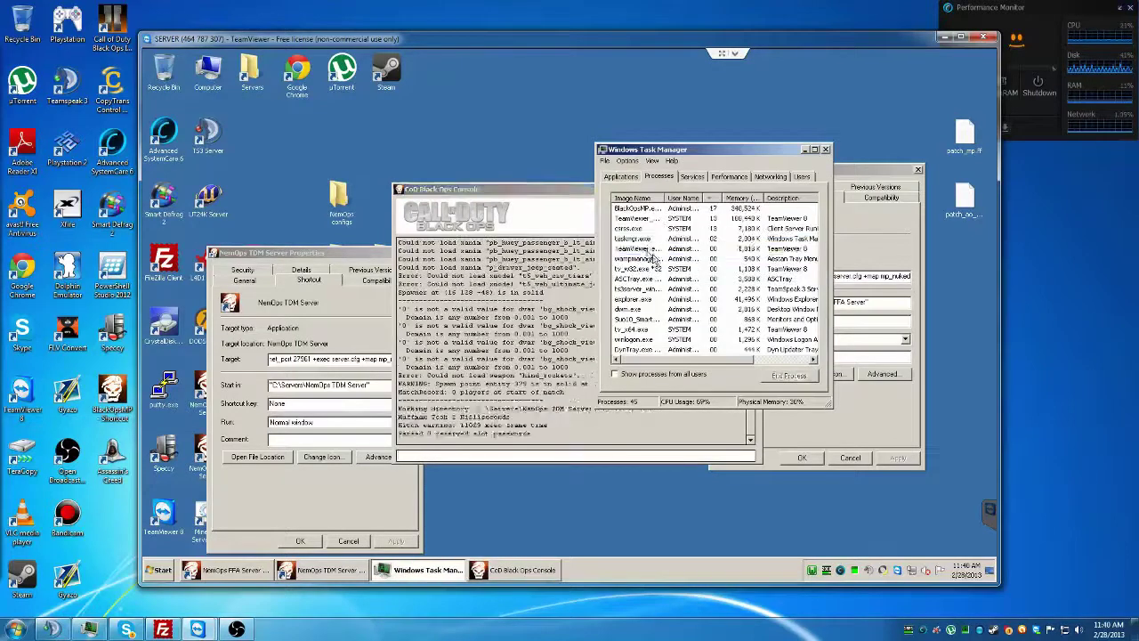
left_click(652, 259)
left_click(643, 290)
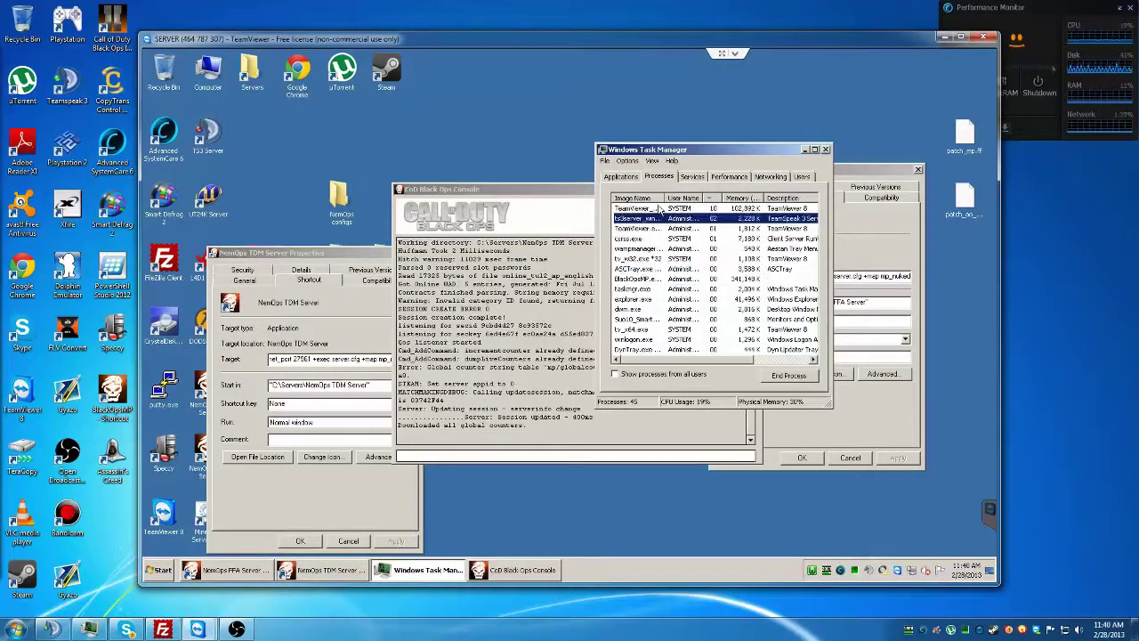
left_click(642, 258)
left_click(639, 218)
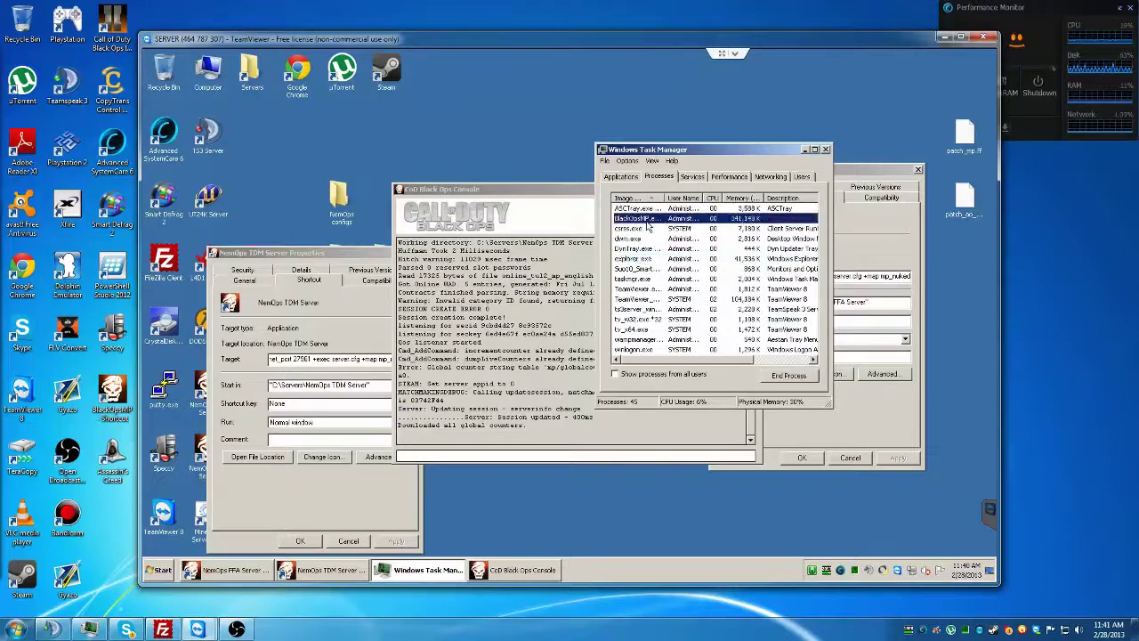
key("Delete")
key("Return")
left_click(826, 150)
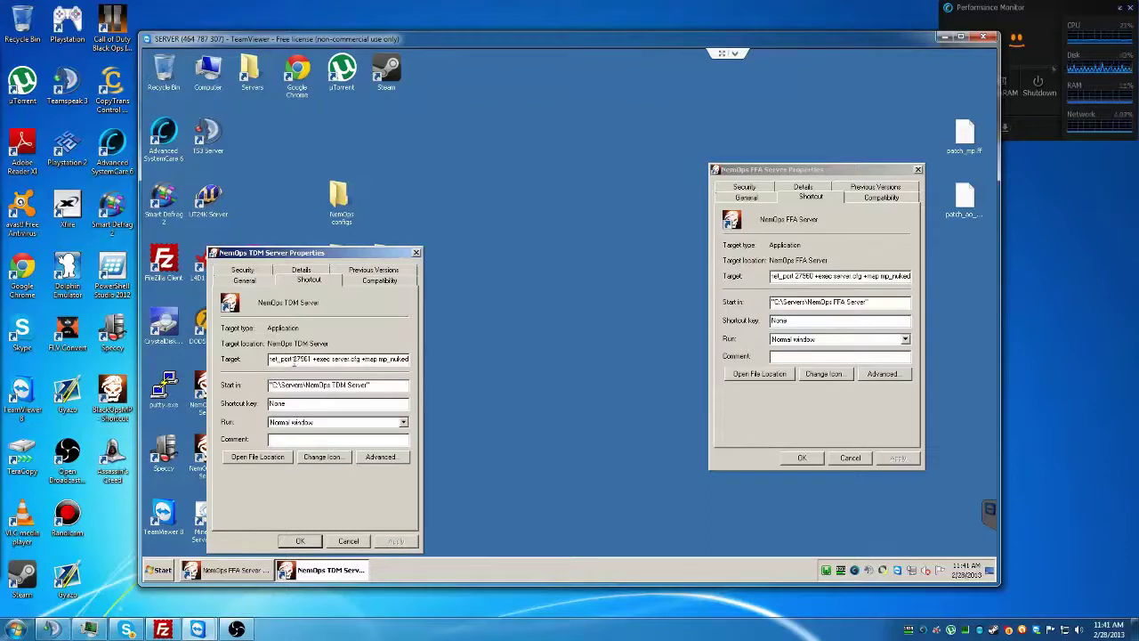
Highlight the port number and +exec server.cfg in the TDM shortcut's target, and cancel both server properties windows
double_click(296, 359)
left_click_drag(312, 358, 361, 359)
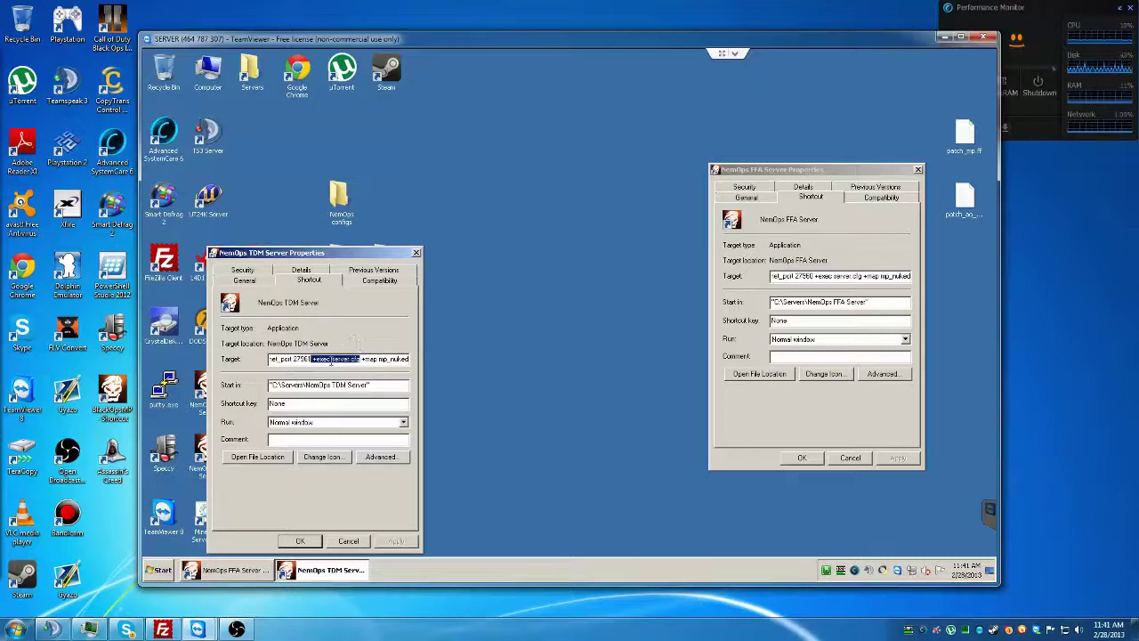
left_click(349, 540)
left_click(445, 456)
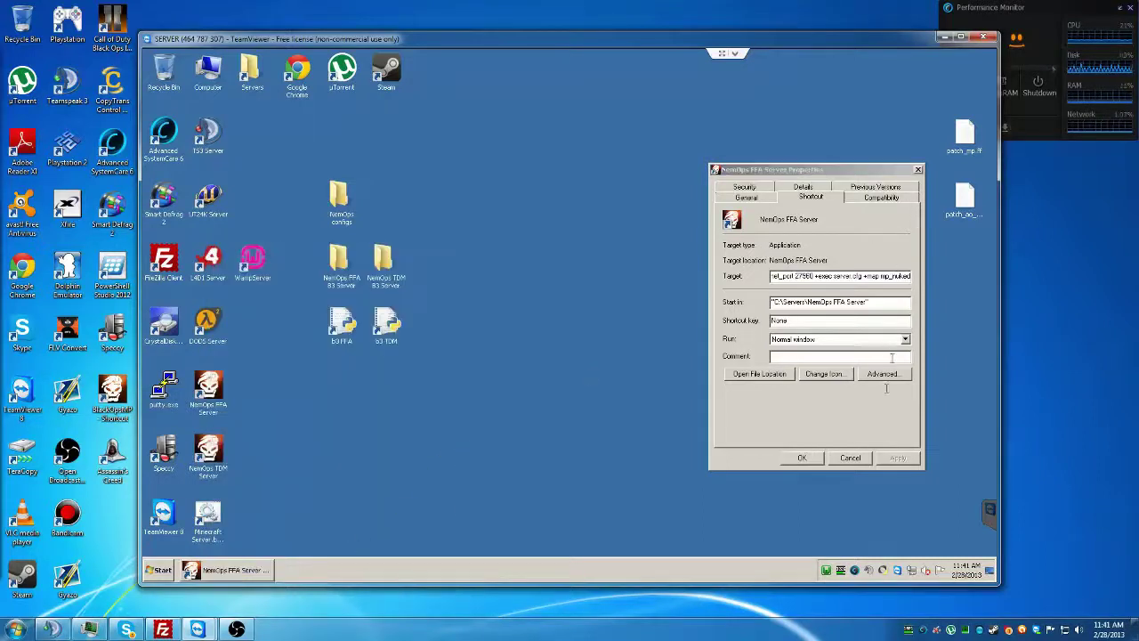
left_click(849, 454)
left_click(849, 456)
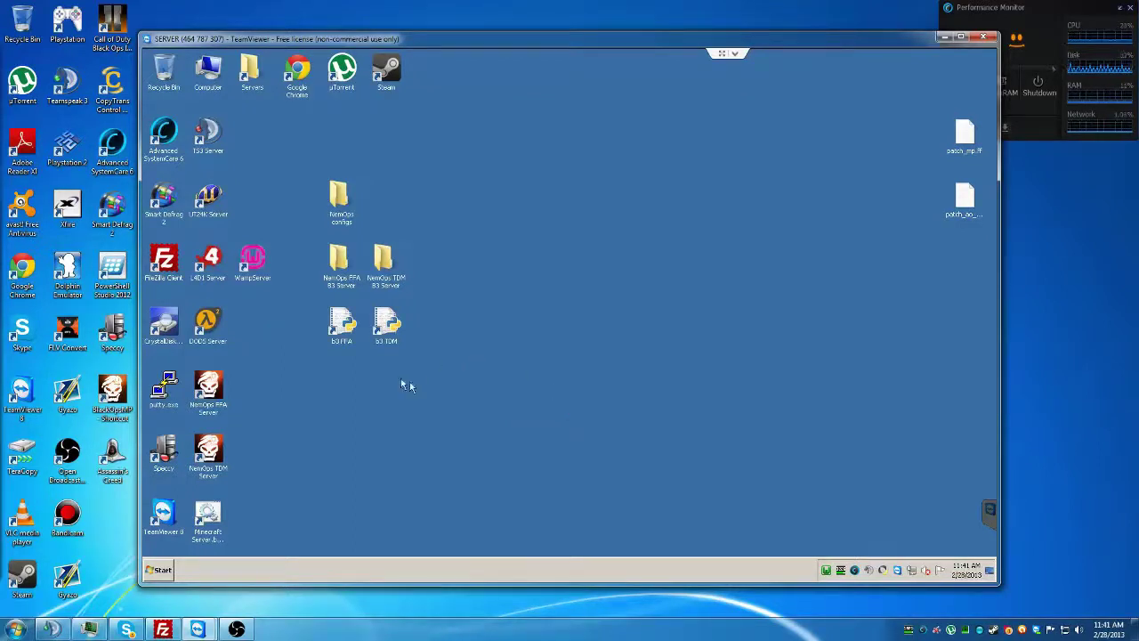
Open the NemOps FFA Server shortcut's file location and go into its main folder
right_click(191, 397)
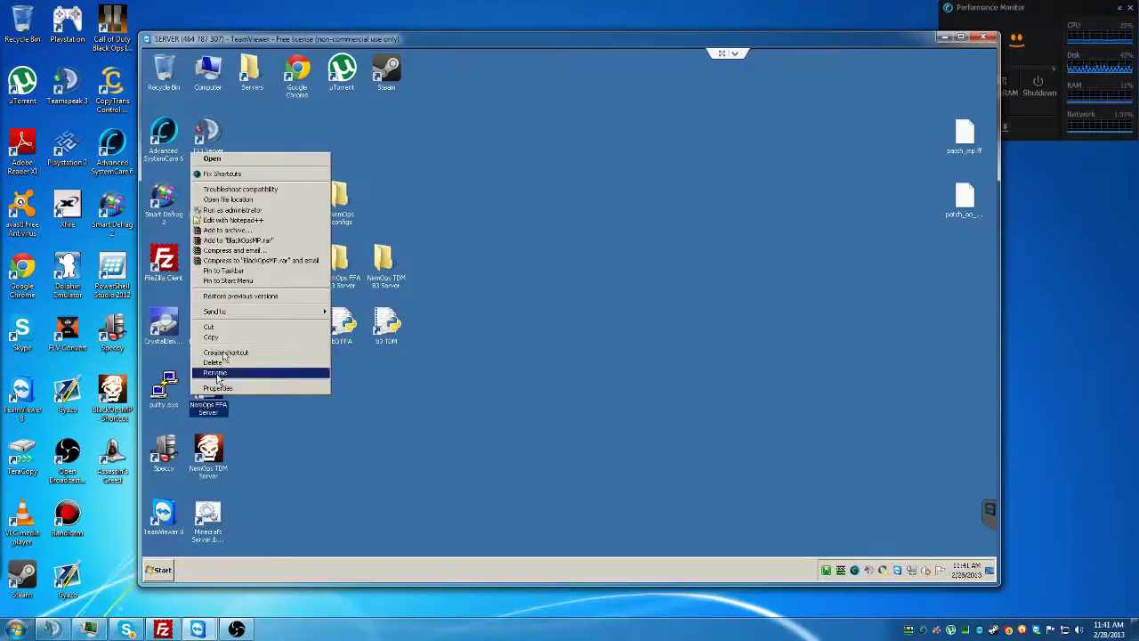
left_click(256, 201)
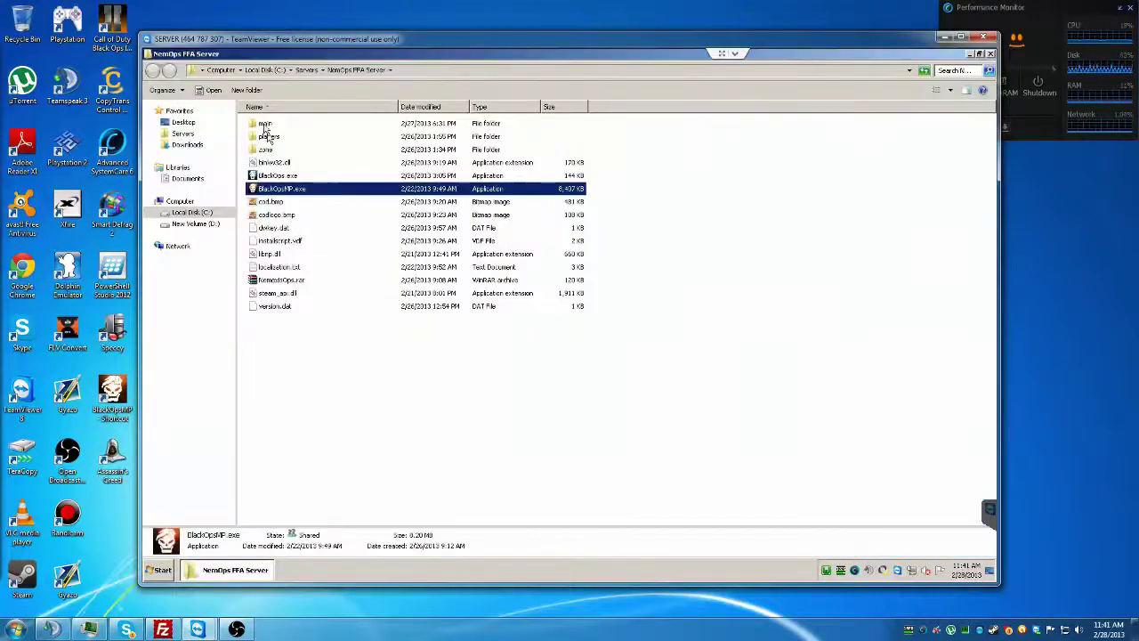
left_click(266, 124)
double_click(267, 124)
left_click(293, 177)
scroll(289, 201, "down", 9)
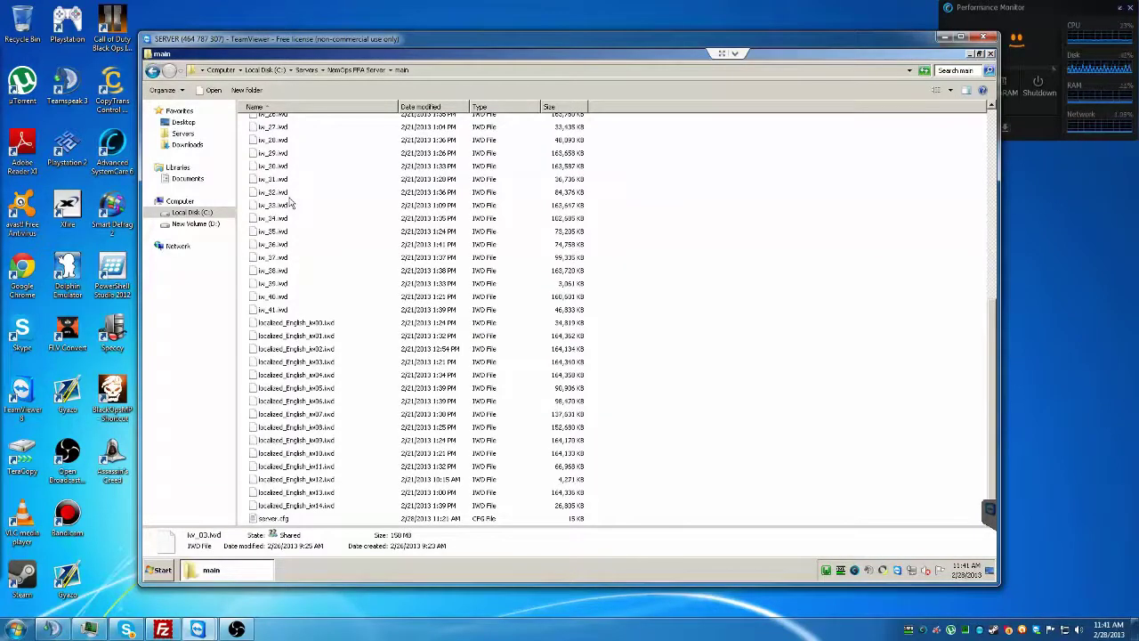
Locate server.cfg after the IWD files in the main folder and open it for viewing
left_click(295, 283)
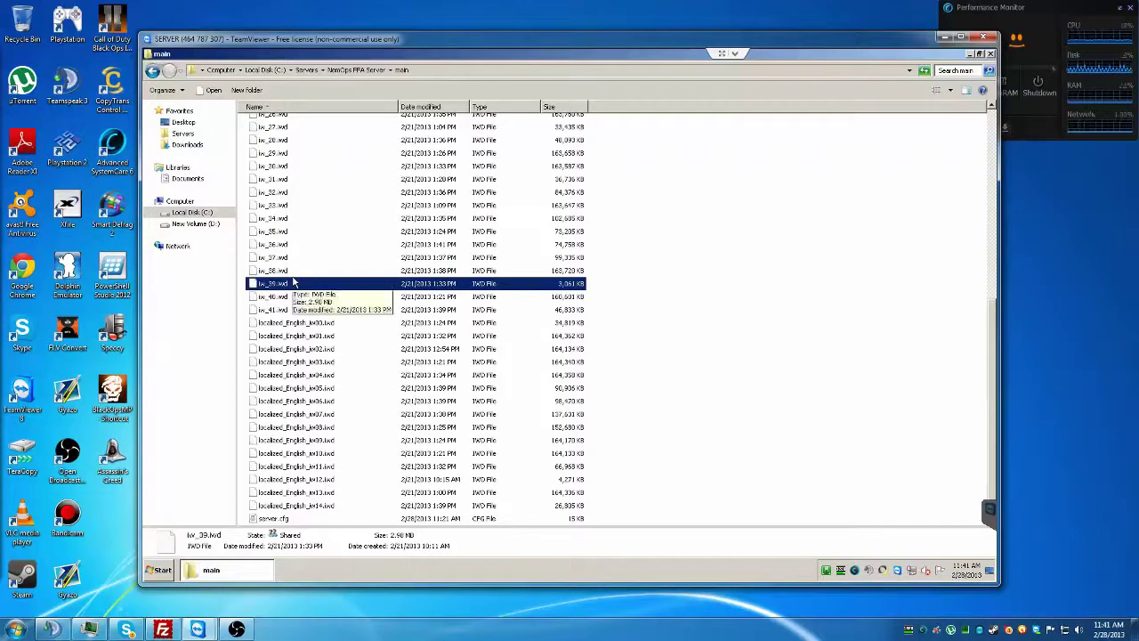
left_click(312, 322)
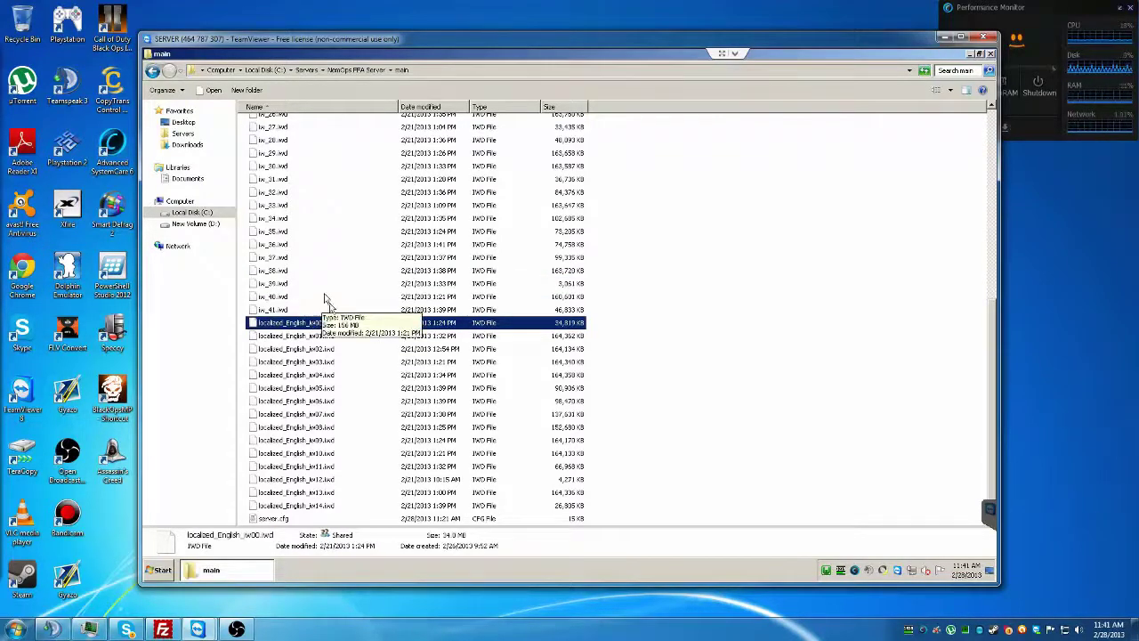
left_click(323, 298)
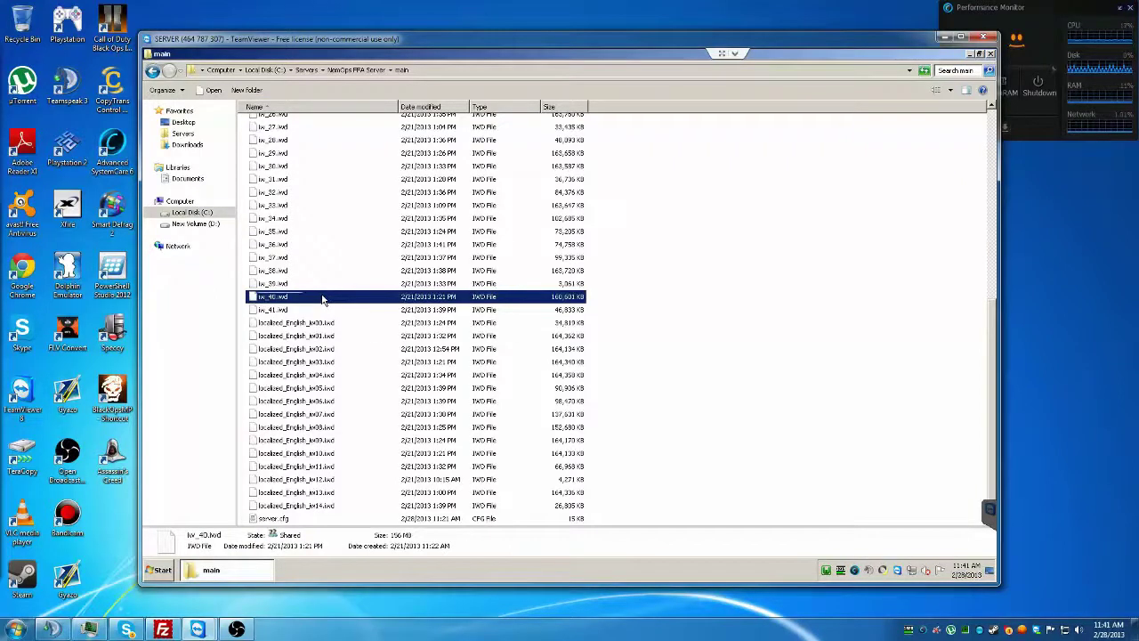
left_click(323, 335)
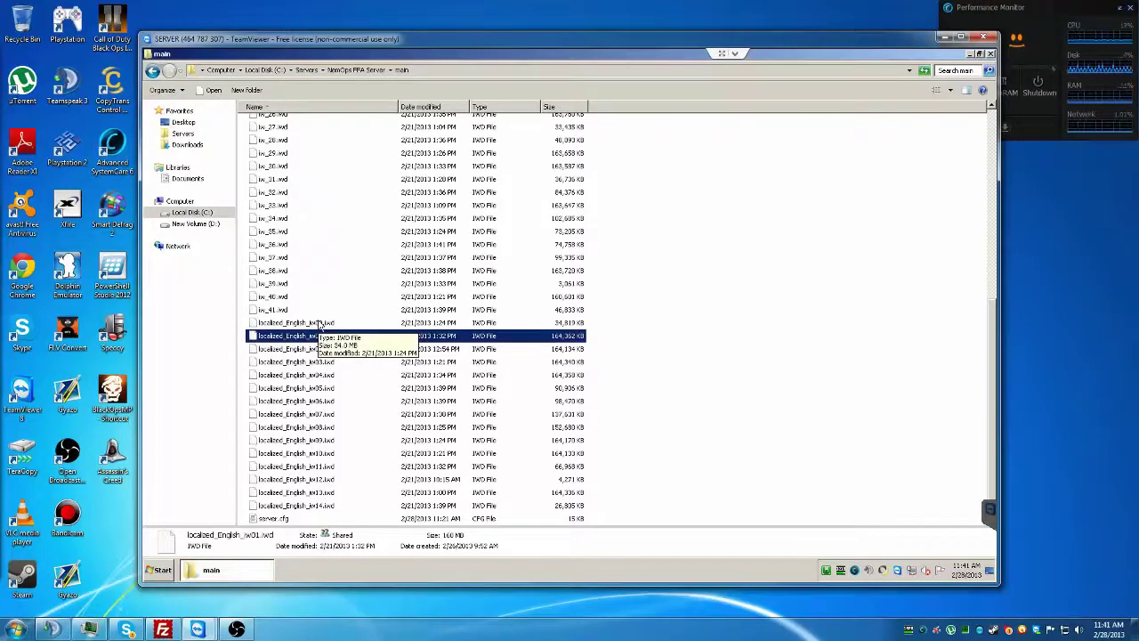
left_click(215, 569)
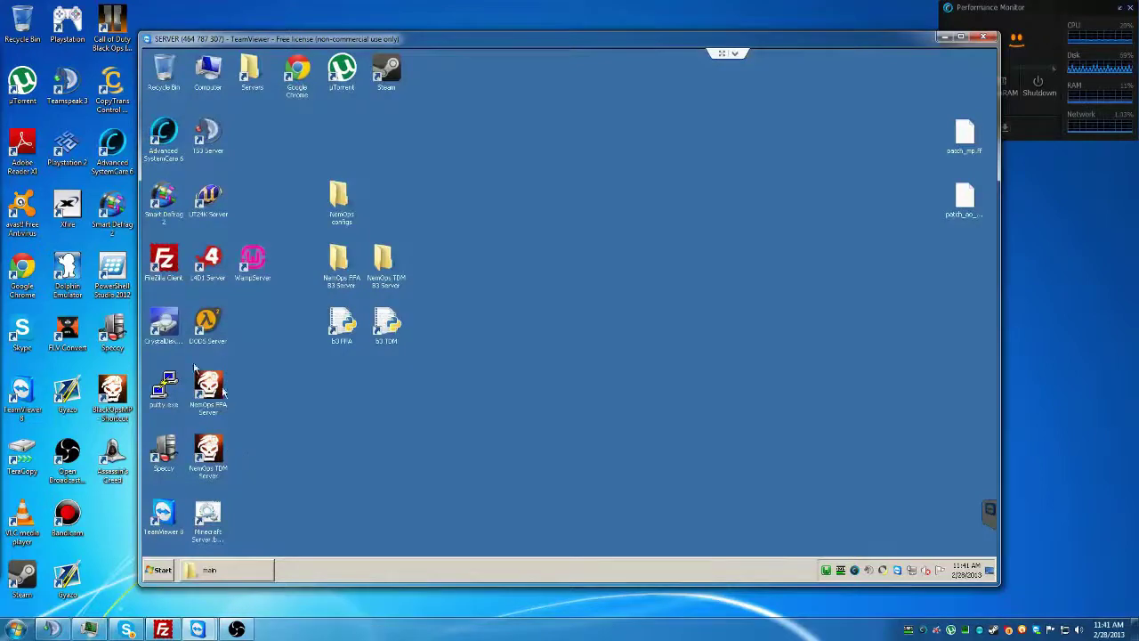
left_click(239, 571)
left_click(303, 427)
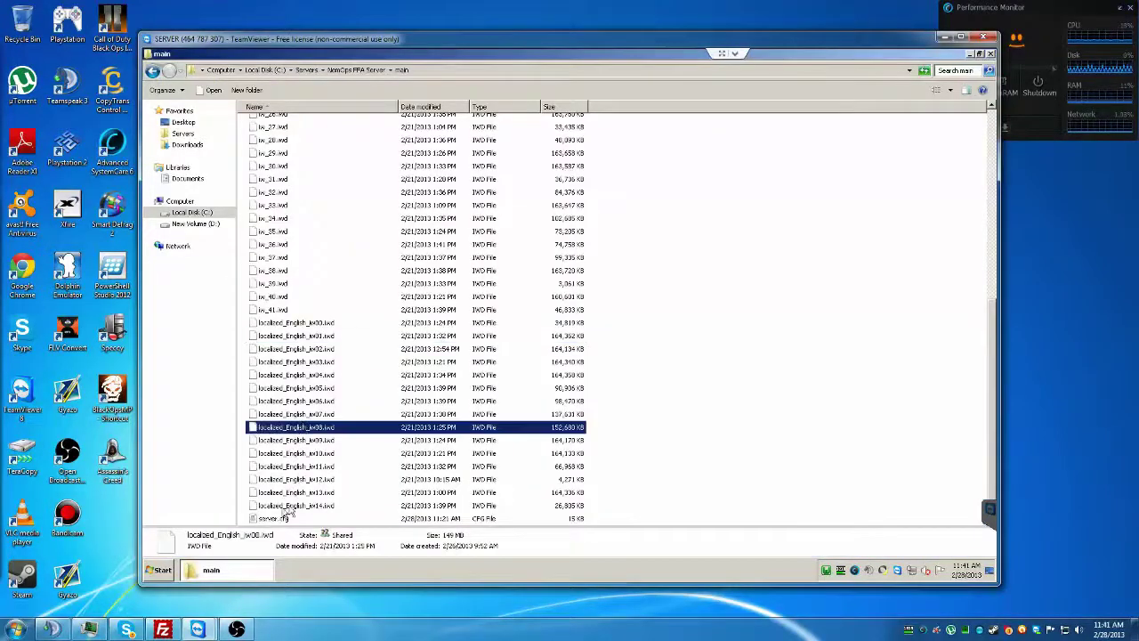
left_click(285, 518)
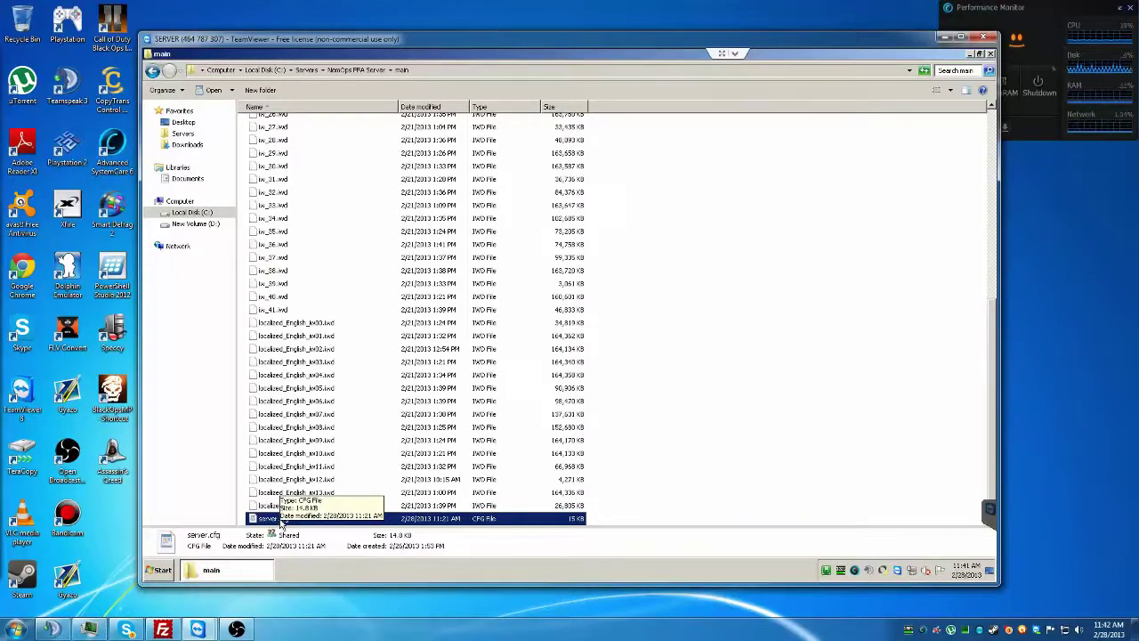
double_click(281, 520)
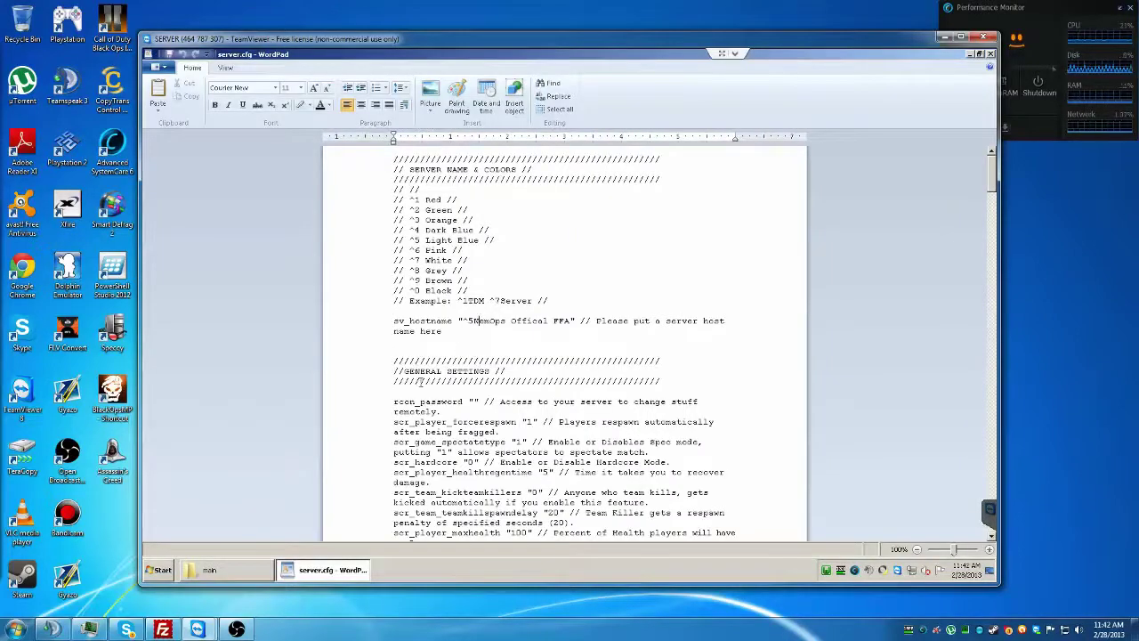
Look through server.cfg from the general and client settings to the gametype and wager section
scroll(420, 382, "down", 10)
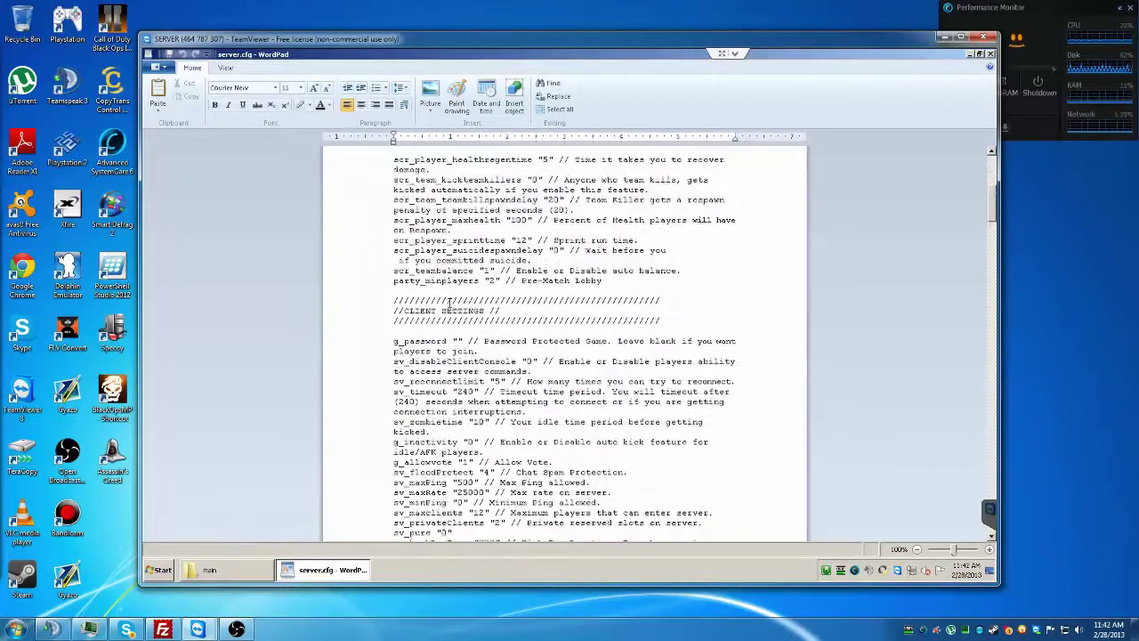
scroll(450, 304, "down", 4)
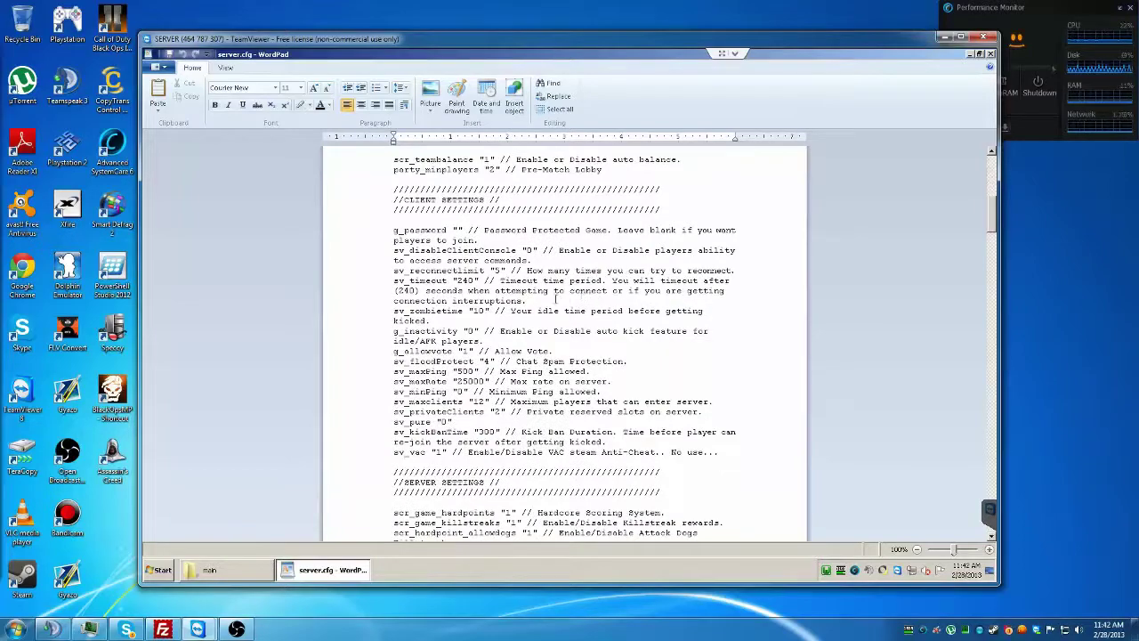
left_click_drag(991, 209, 949, 451)
scroll(631, 436, "down", 3)
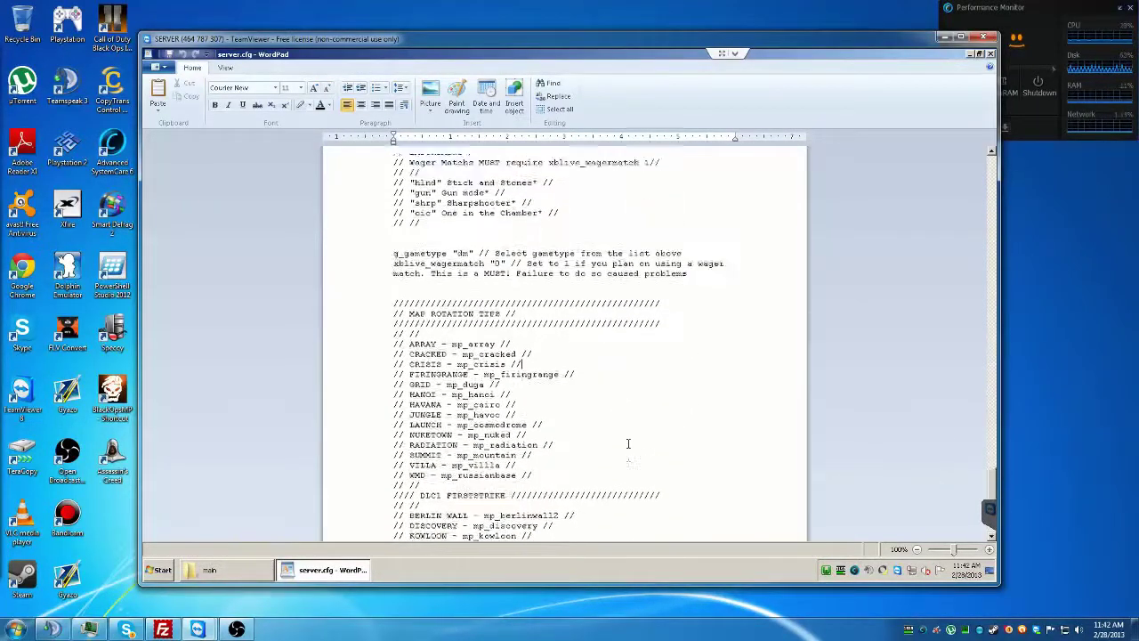
scroll(627, 443, "up", 5)
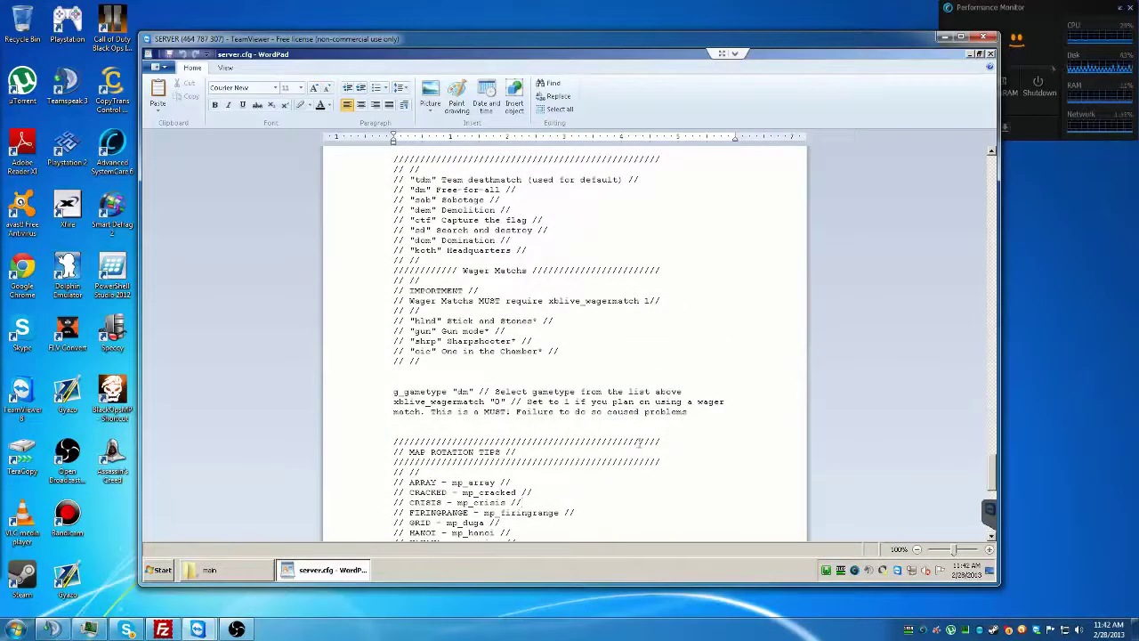
scroll(639, 442, "up", 2)
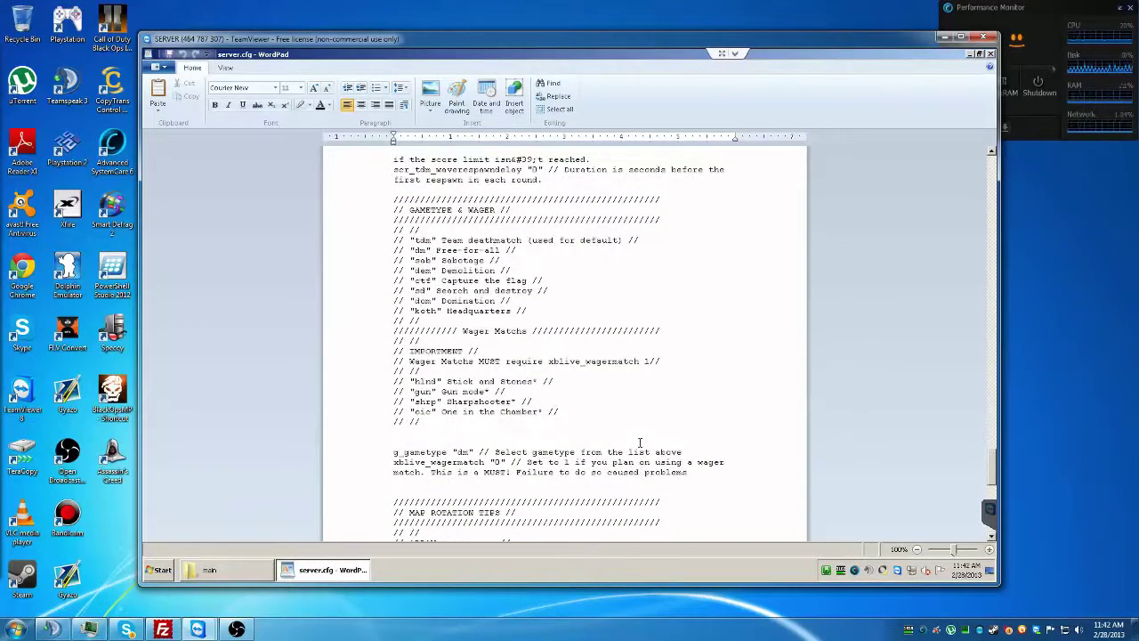
Highlight the scr_tdm_score_kill line in the team deathmatch gametype settings
scroll(614, 406, "up", 5)
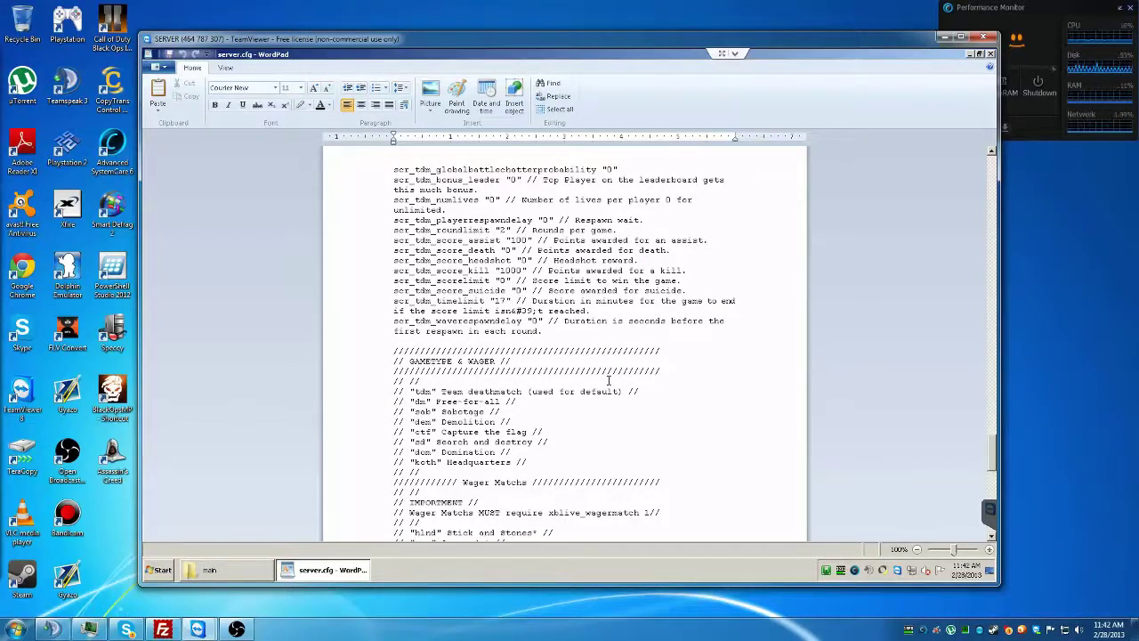
scroll(608, 381, "up", 2)
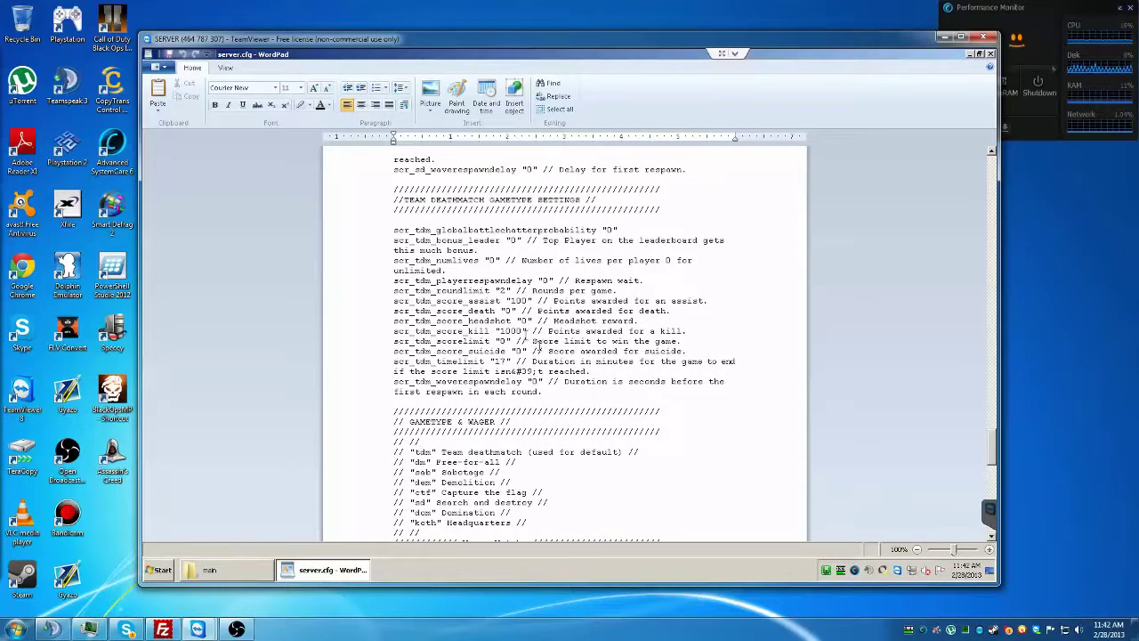
left_click_drag(394, 331, 548, 331)
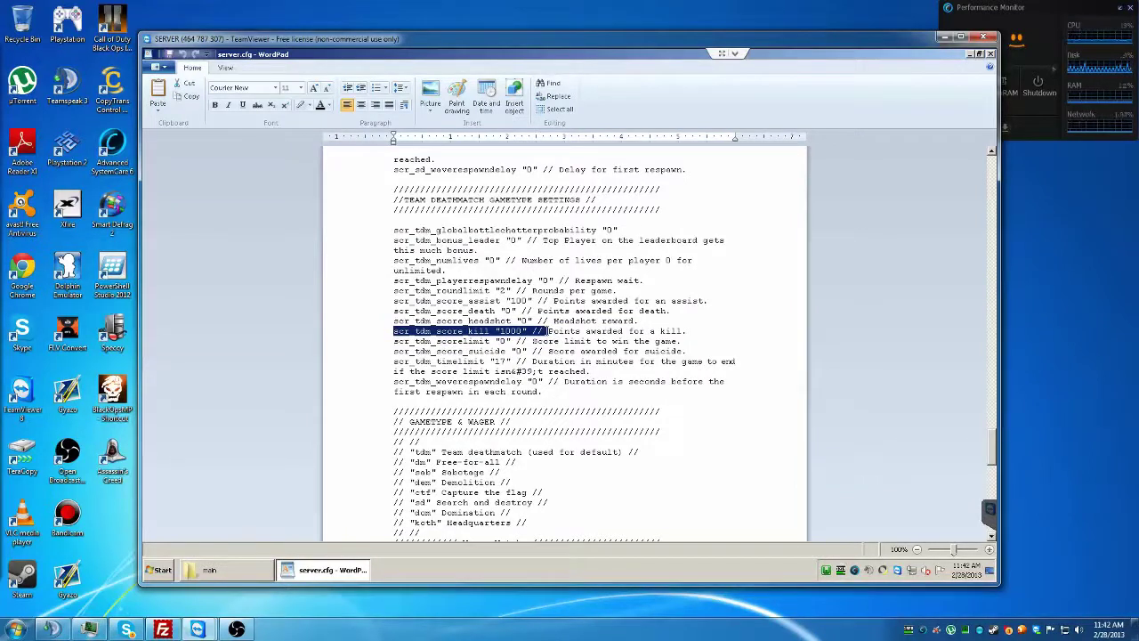
left_click(524, 330)
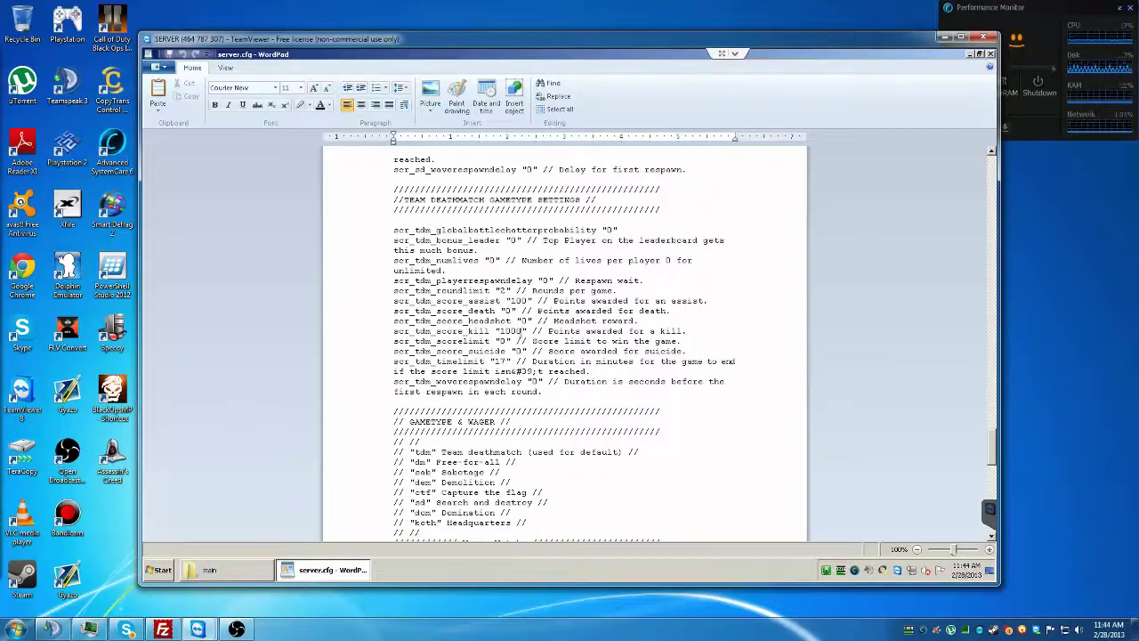
Review the other gametype settings back from search and destroy through free-for-all and capture the flag to the VOIP settings
scroll(523, 328, "up", 2)
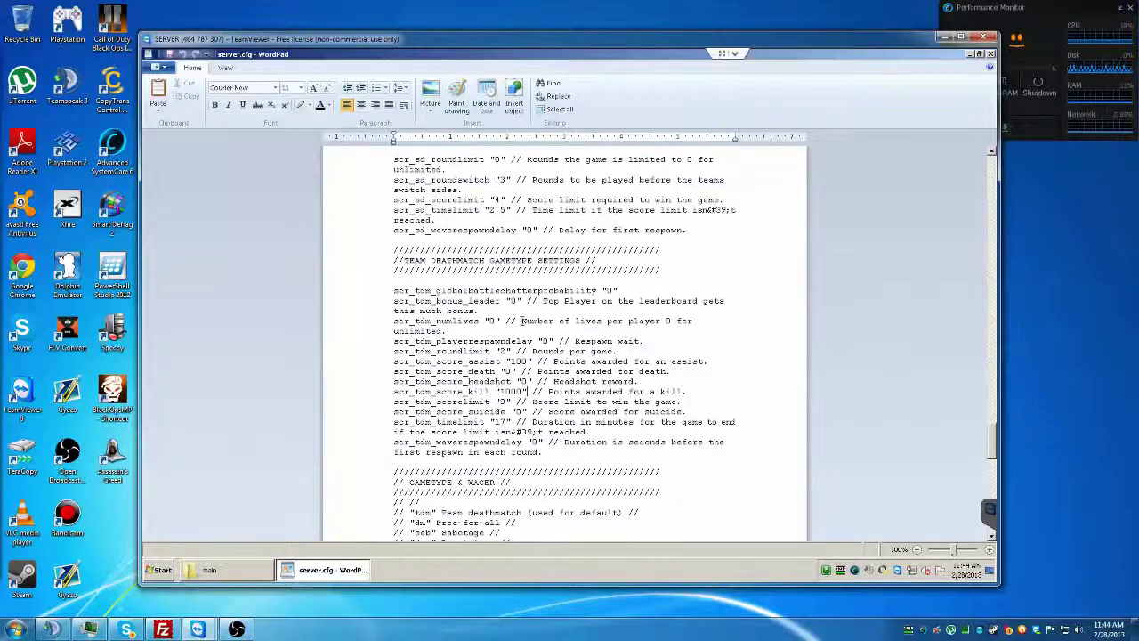
scroll(520, 330, "up", 5)
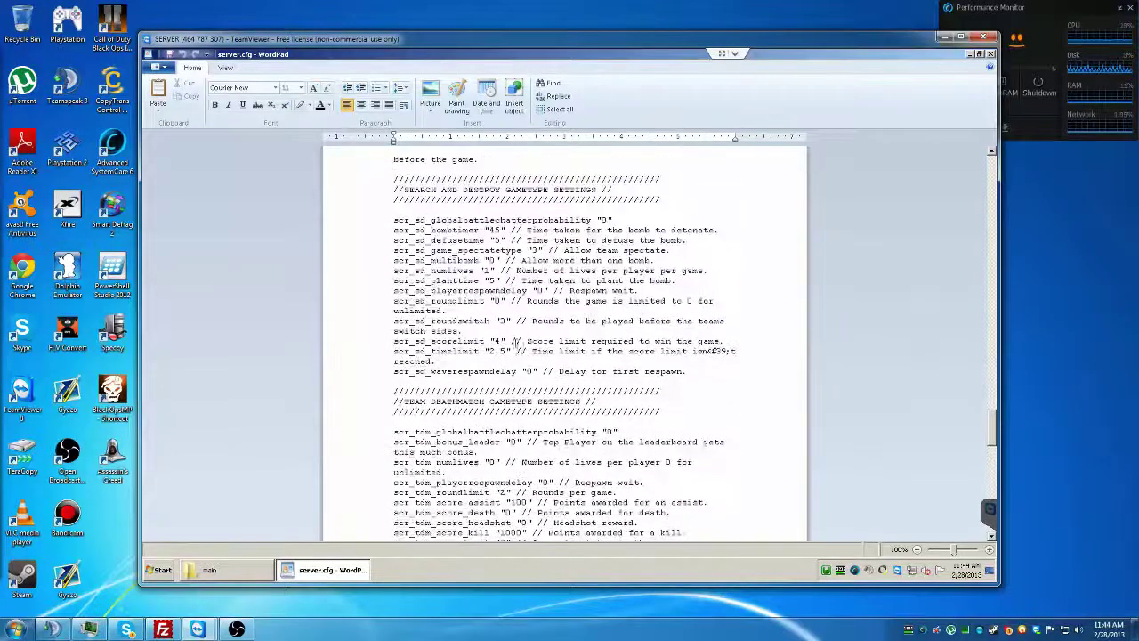
scroll(514, 341, "up", 6)
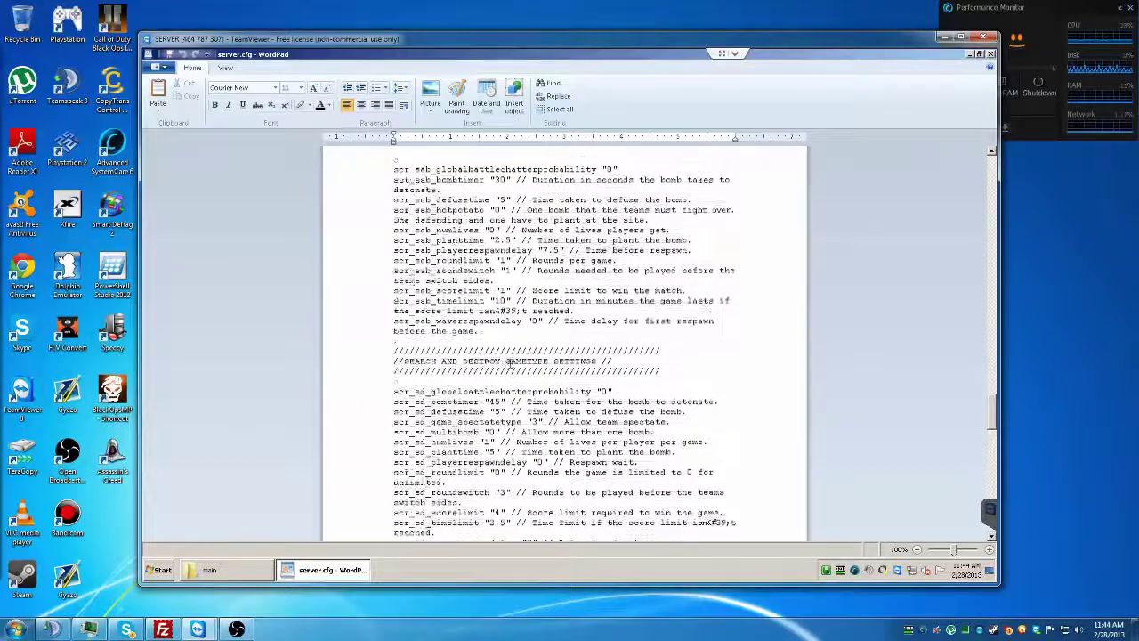
scroll(508, 361, "up", 7)
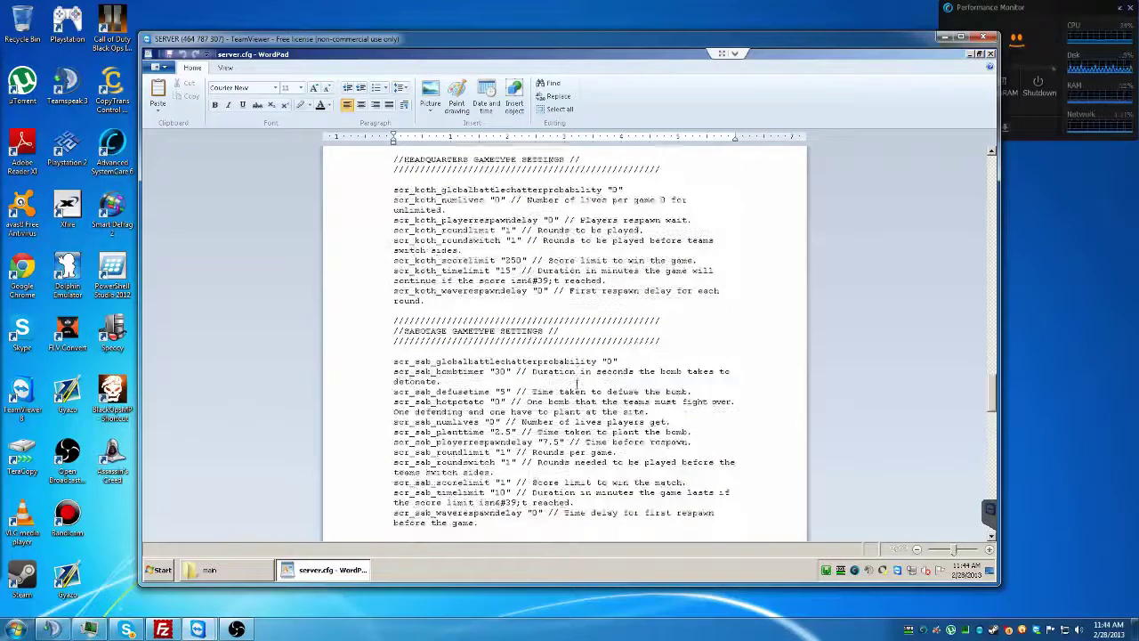
scroll(576, 385, "up", 10)
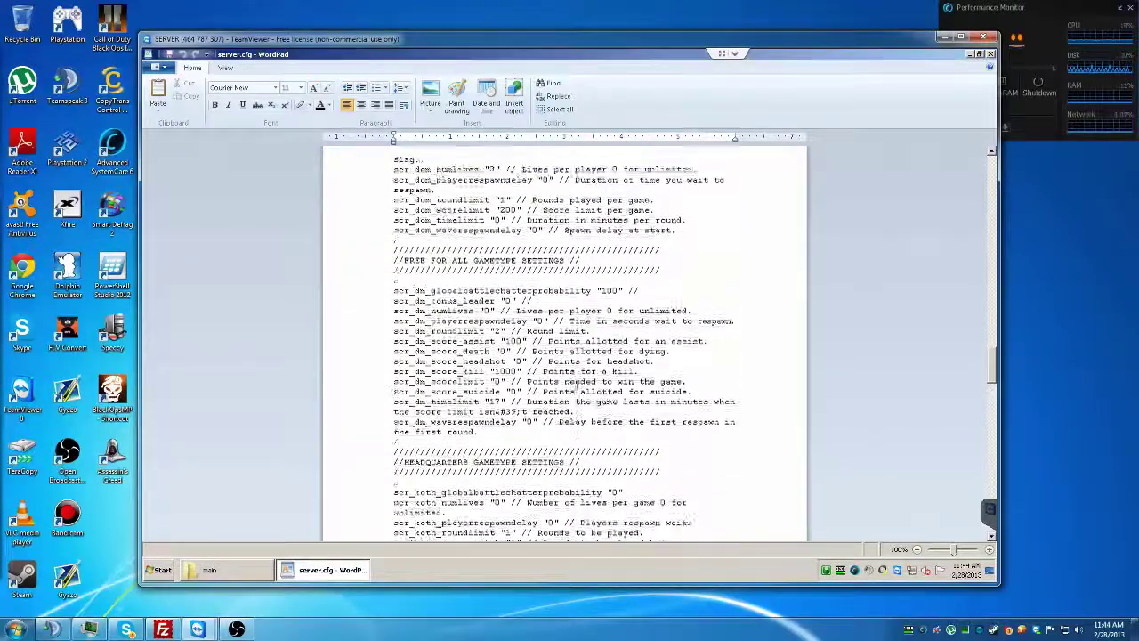
scroll(577, 384, "up", 2)
scroll(674, 330, "up", 8)
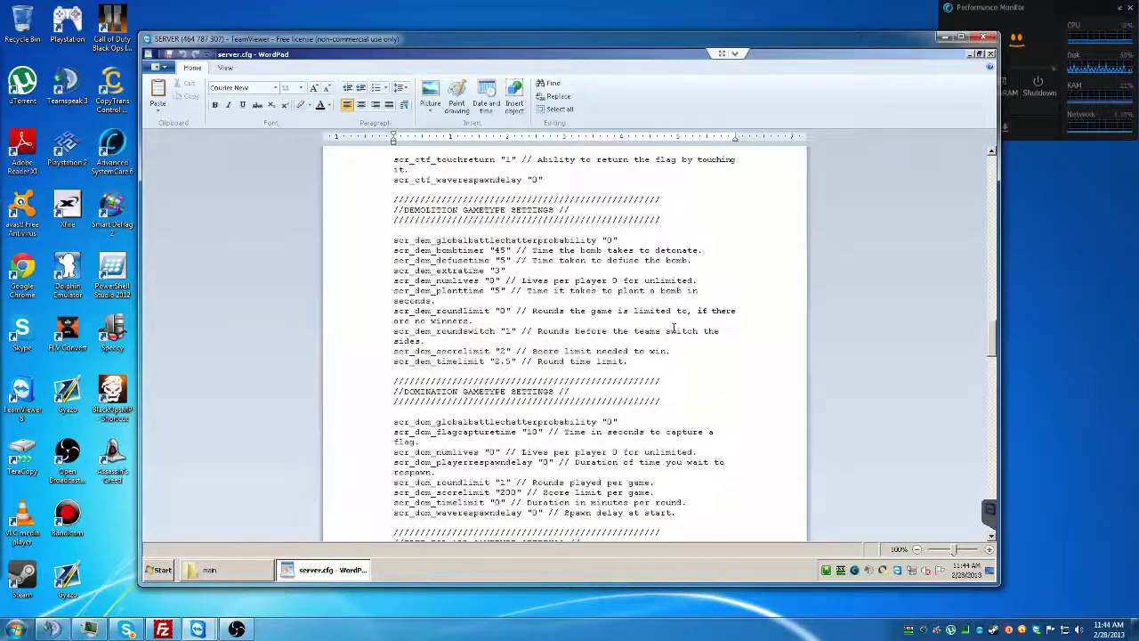
scroll(673, 329, "up", 15)
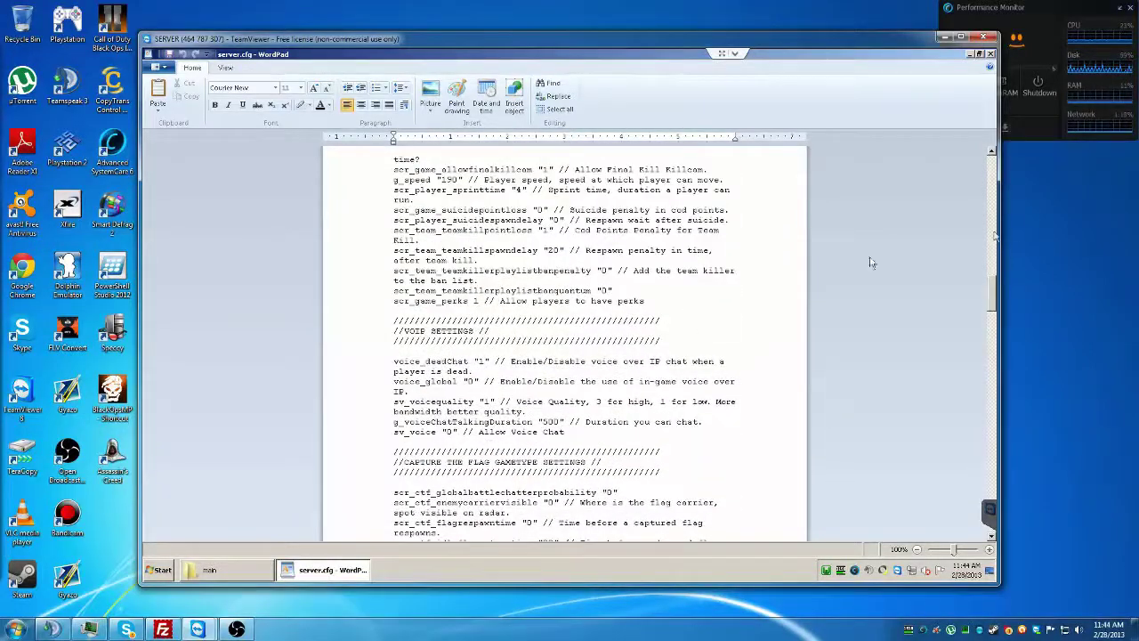
Examine the DLC map names in the map rotation tips and the sv_maprotation line near the end of server.cfg
left_click_drag(991, 303, 988, 530)
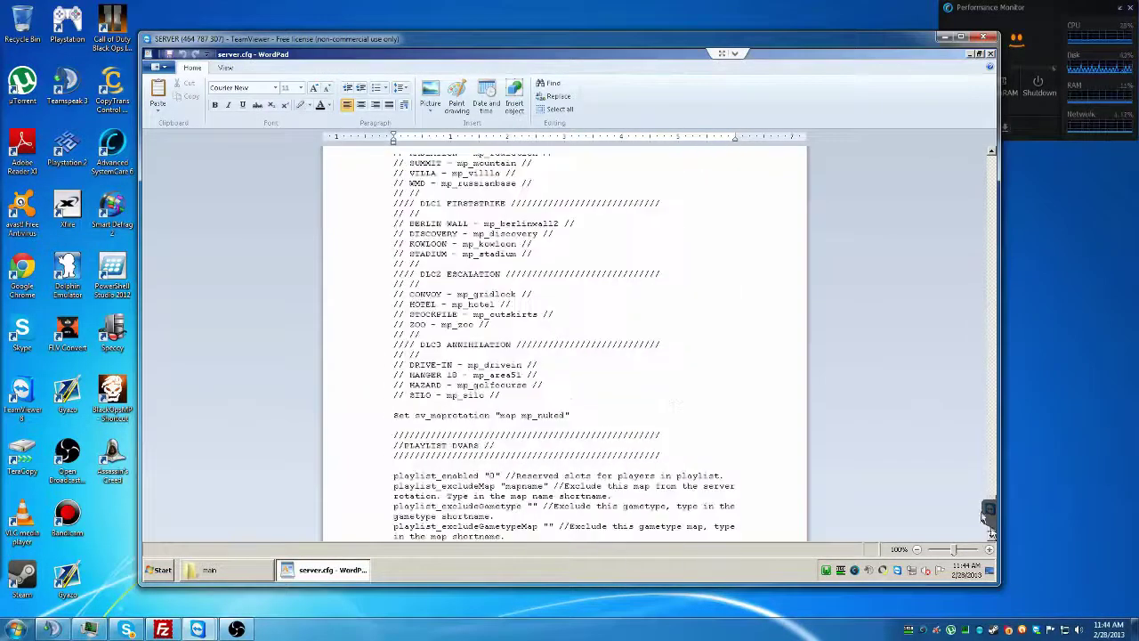
left_click(594, 424)
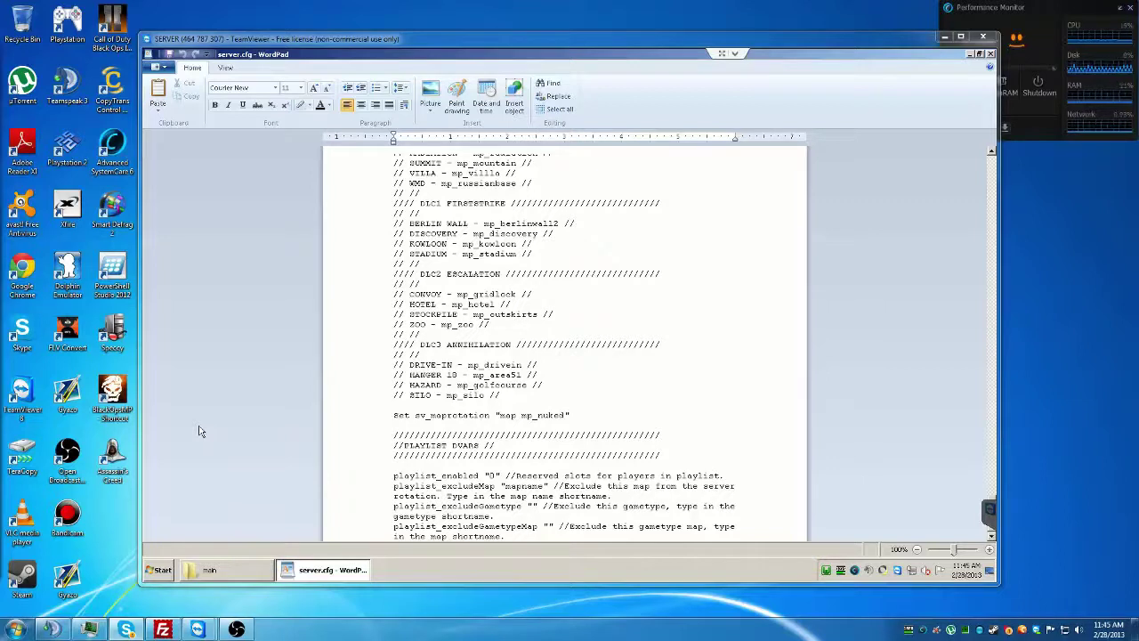
left_click_drag(619, 358, 628, 328)
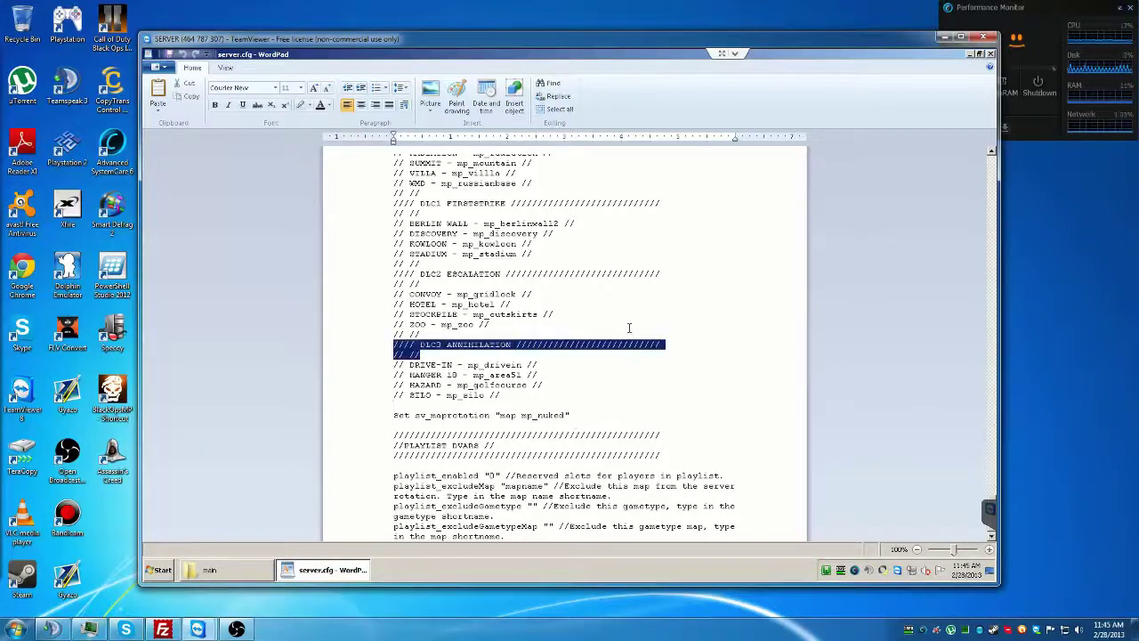
left_click(628, 328)
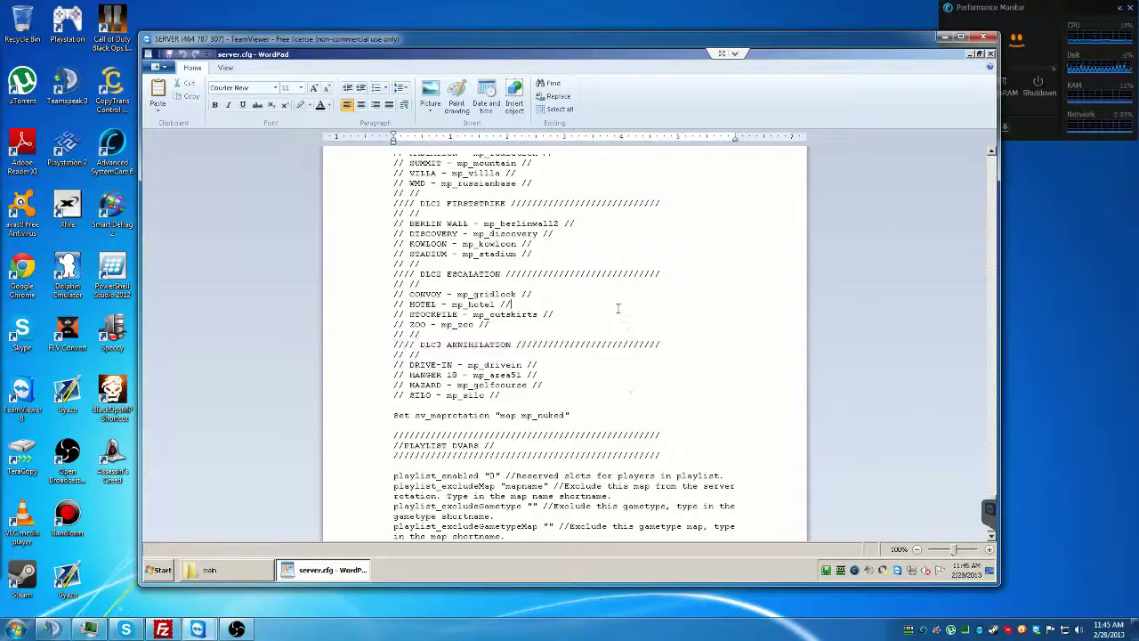